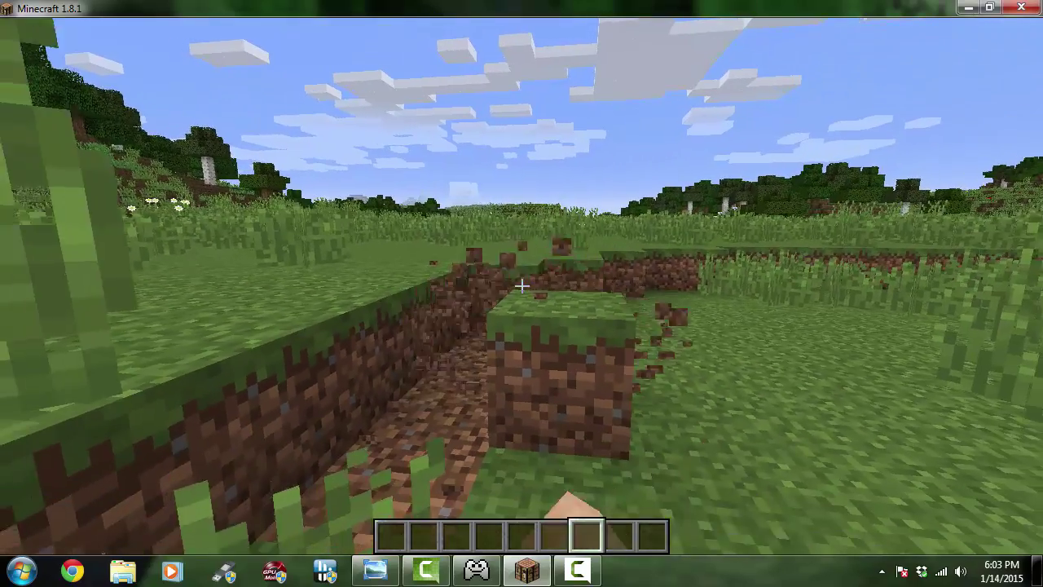
Step: Add a jukebox from the Decoration Blocks category to the third hotbar slot
key("e")
left_click(431, 155)
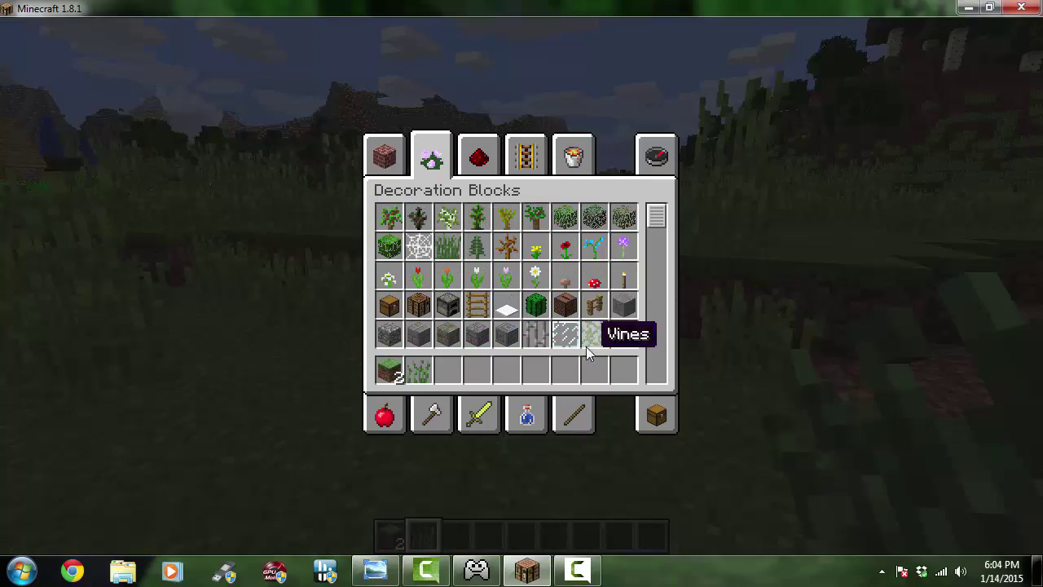
left_click(565, 305)
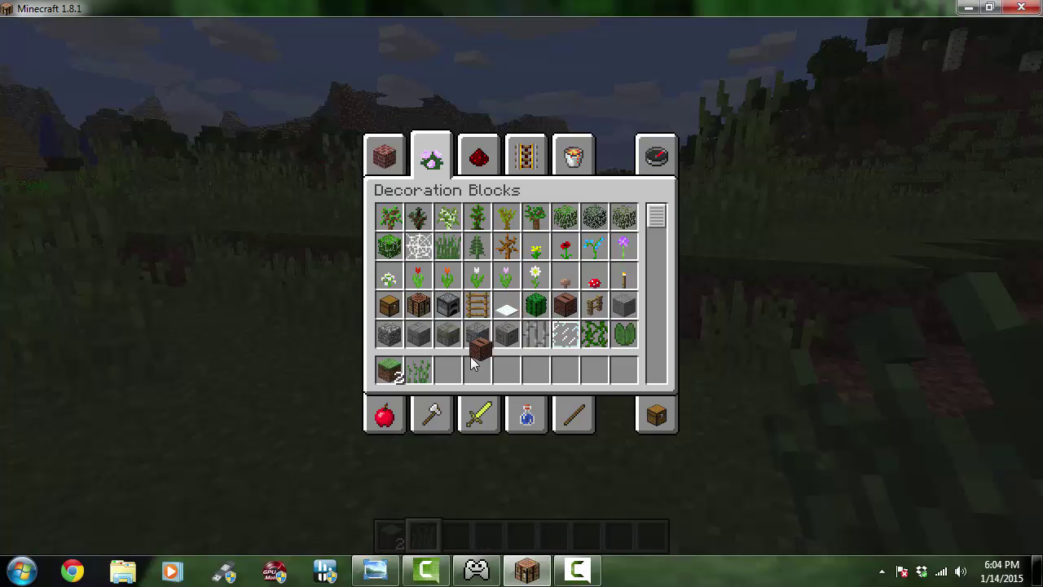
left_click(448, 368)
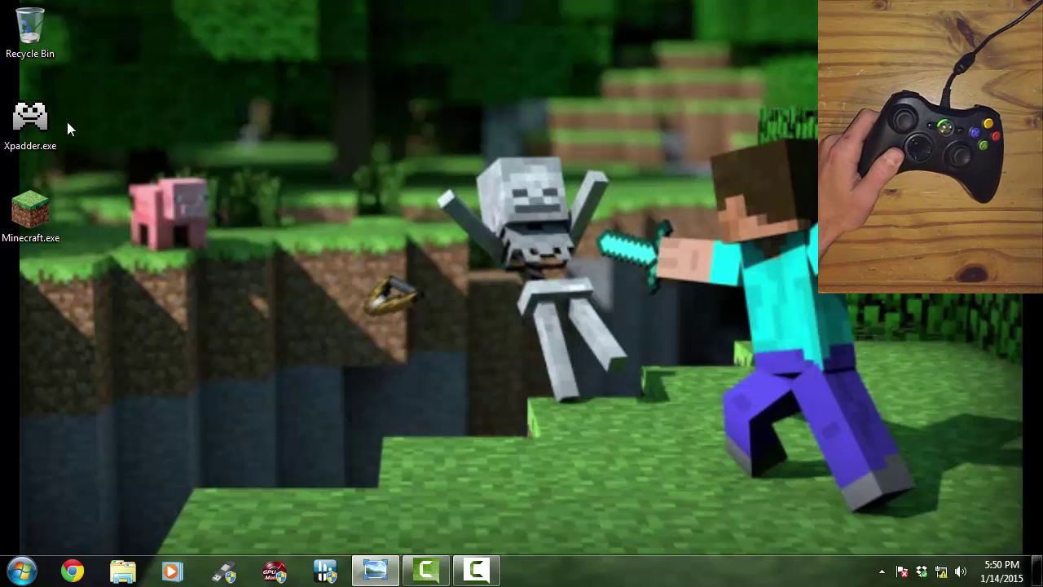
Step: Launch Xpadder.exe from the desktop, allow it to run, and shift its window slightly
left_click(44, 126)
double_click(44, 126)
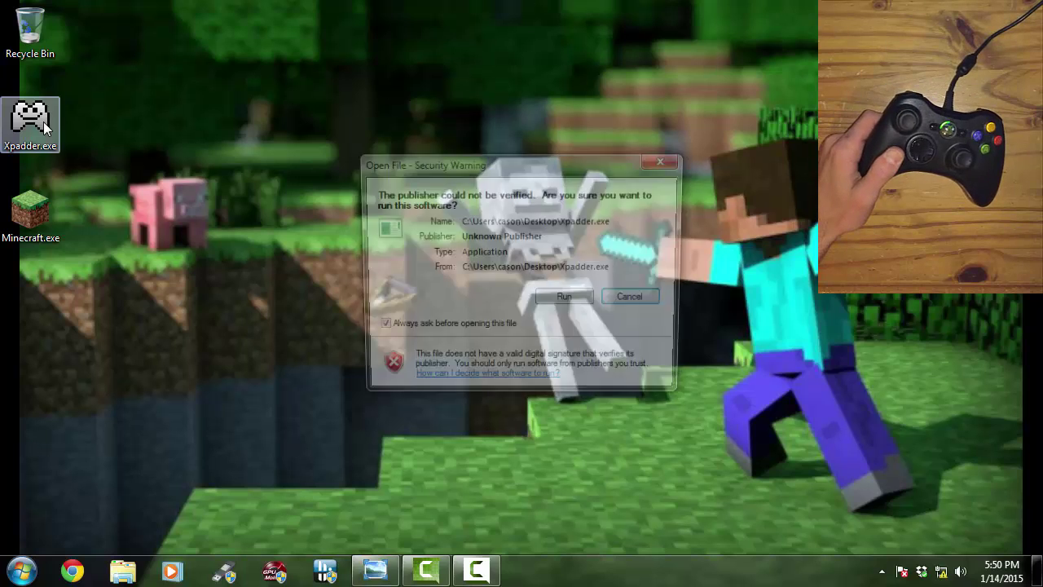
left_click(559, 301)
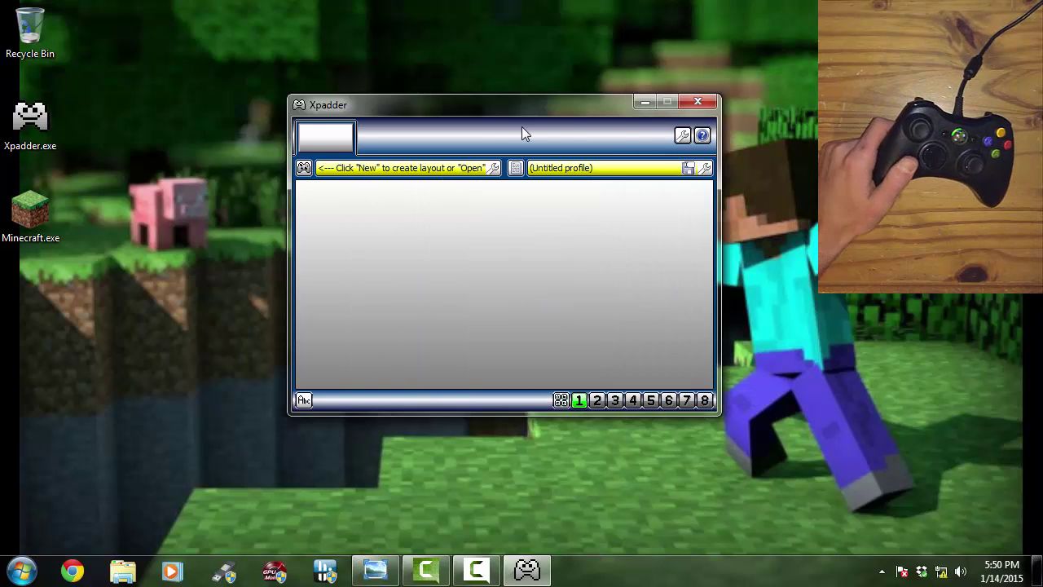
left_click_drag(486, 108, 495, 115)
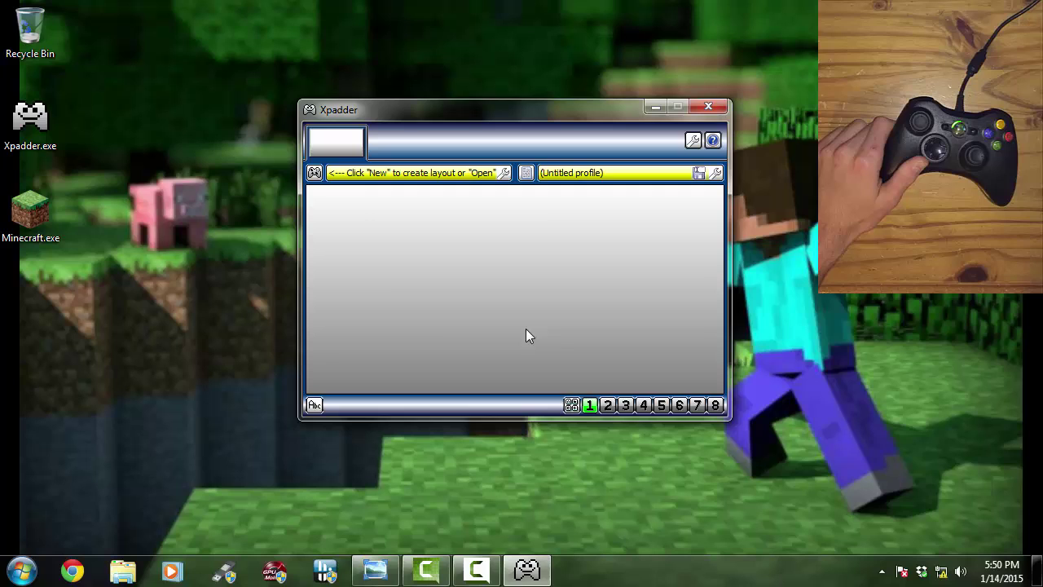
left_click(314, 173)
left_click(346, 194)
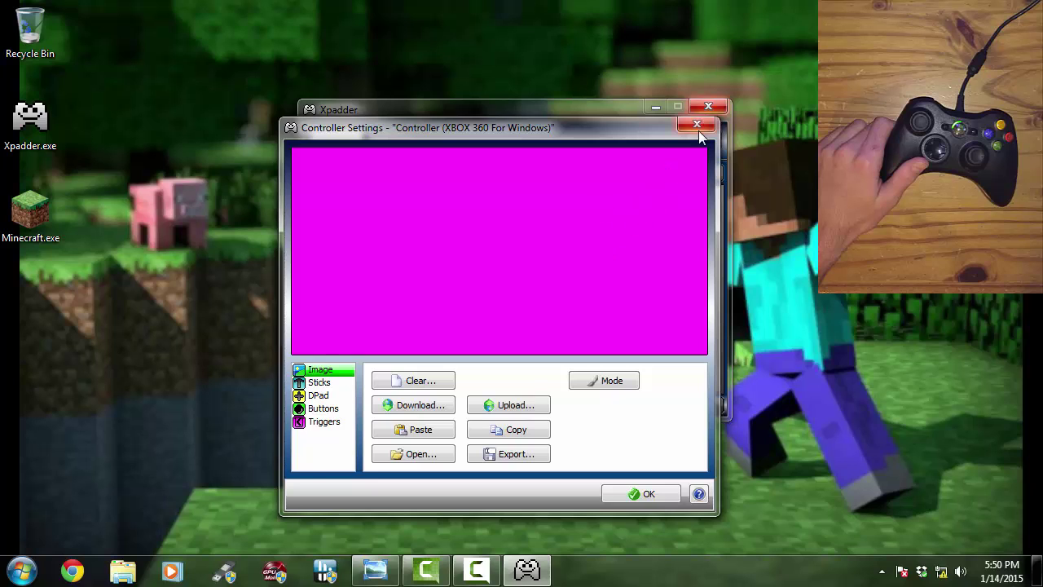
left_click(697, 127)
Step: Create a new controller layout and load the white Microsoft Xbox 360 picture from the Controller Images folder
left_click(314, 173)
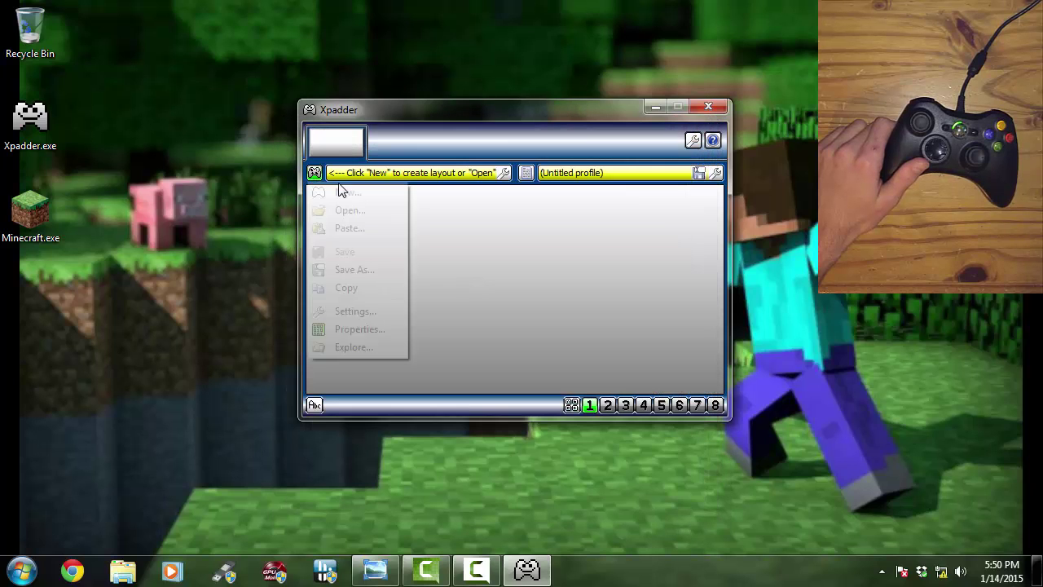
left_click(342, 191)
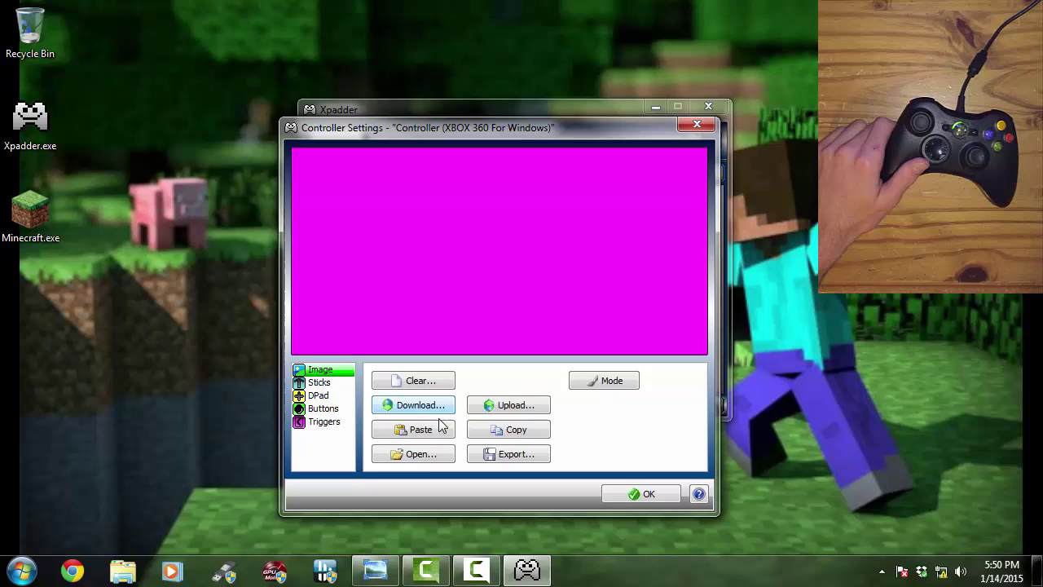
left_click(419, 454)
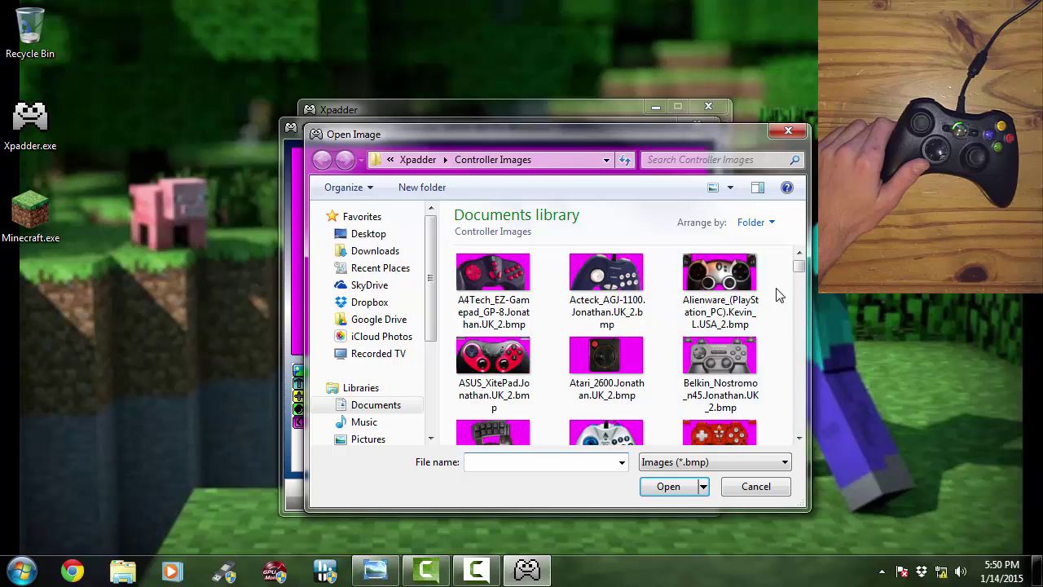
scroll(795, 436, "down", 3)
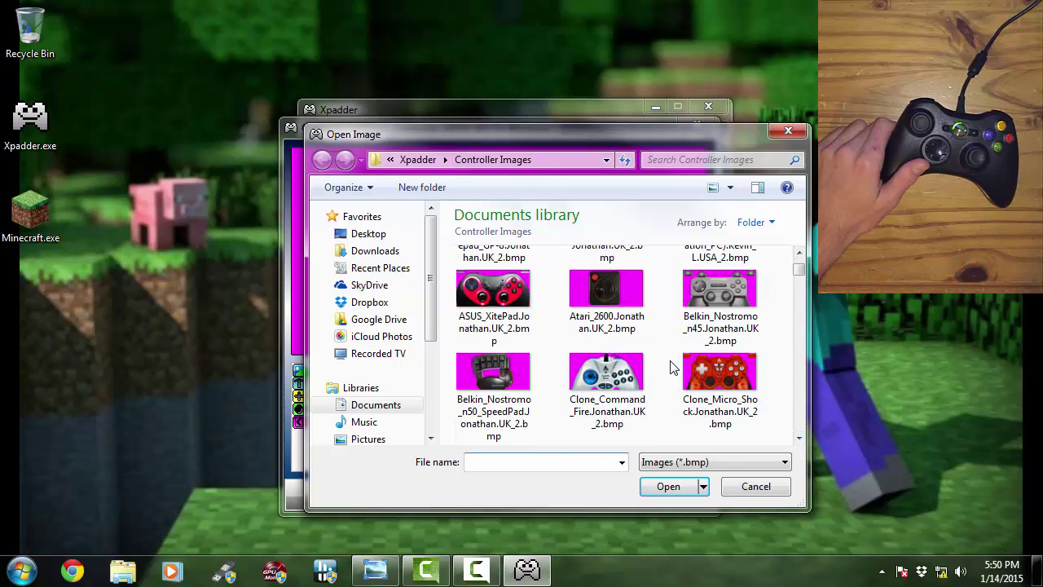
scroll(669, 375, "down", 5)
scroll(667, 375, "down", 10)
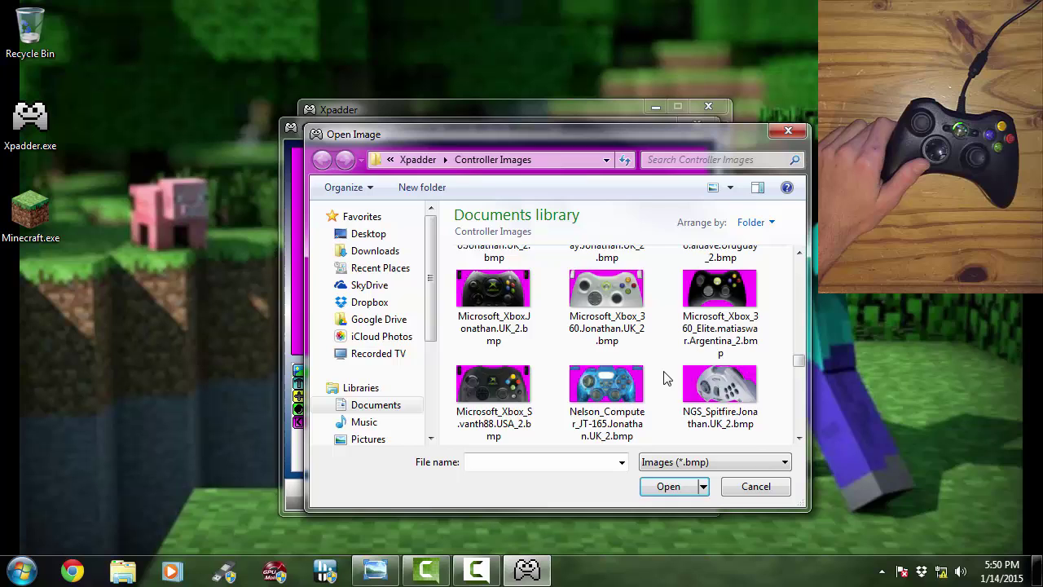
scroll(667, 376, "up", 2)
double_click(619, 380)
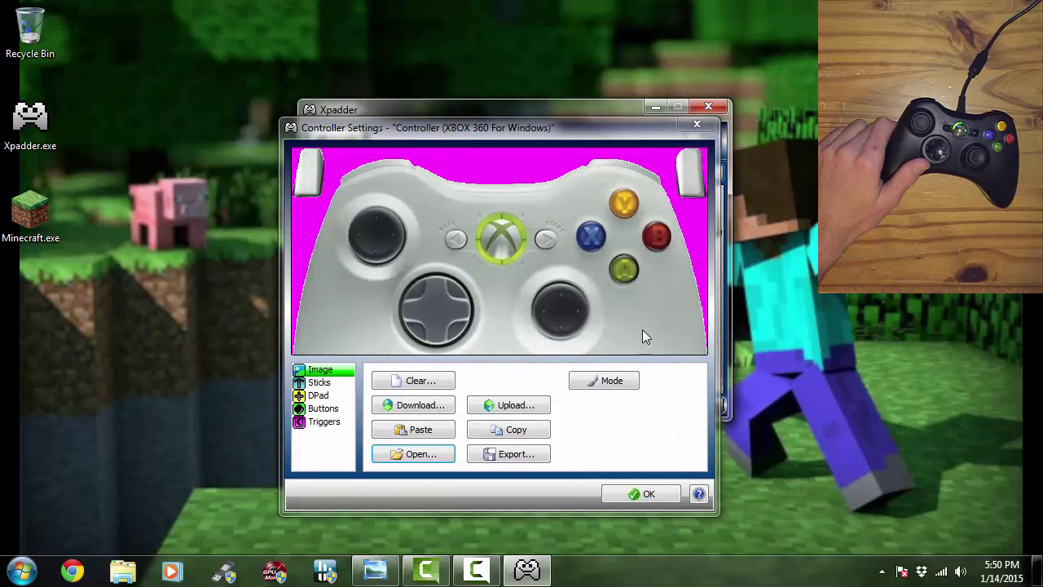
Step: Enable both sticks and place Stick 1 over the pictured left thumbstick and Stick 2 over the right thumbstick
left_click(320, 382)
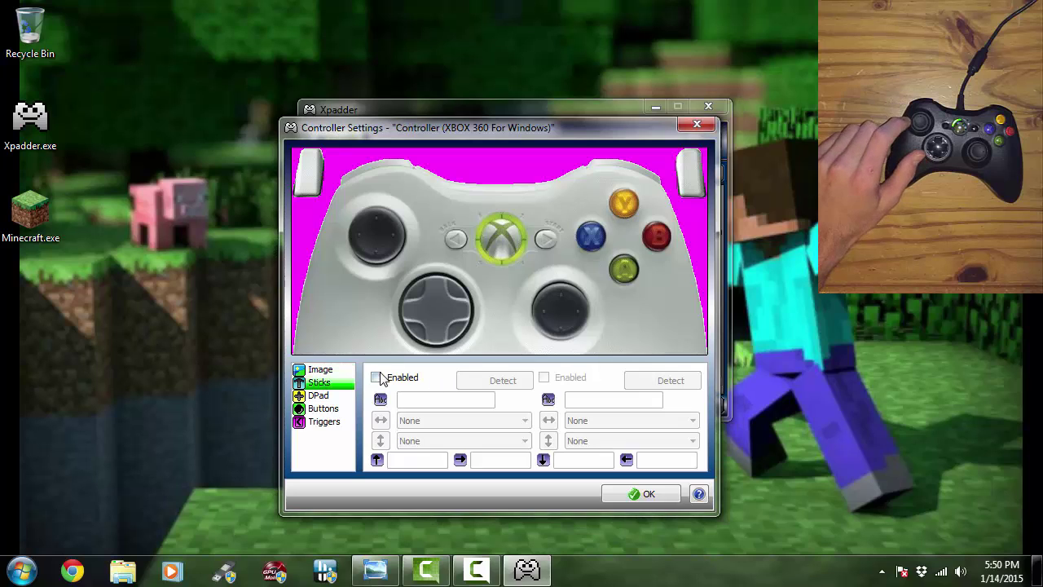
left_click(377, 378)
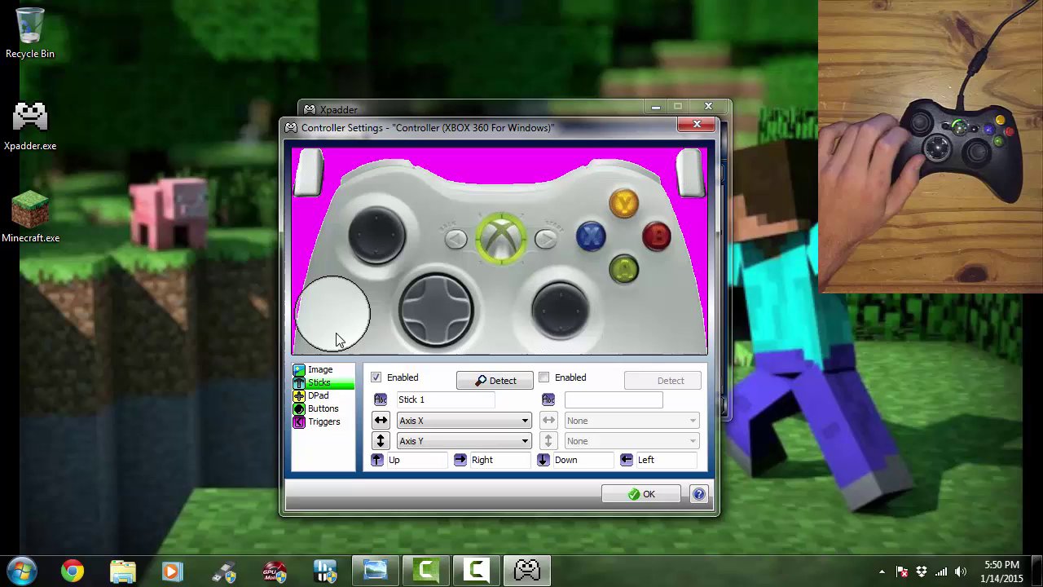
left_click_drag(338, 337, 374, 259)
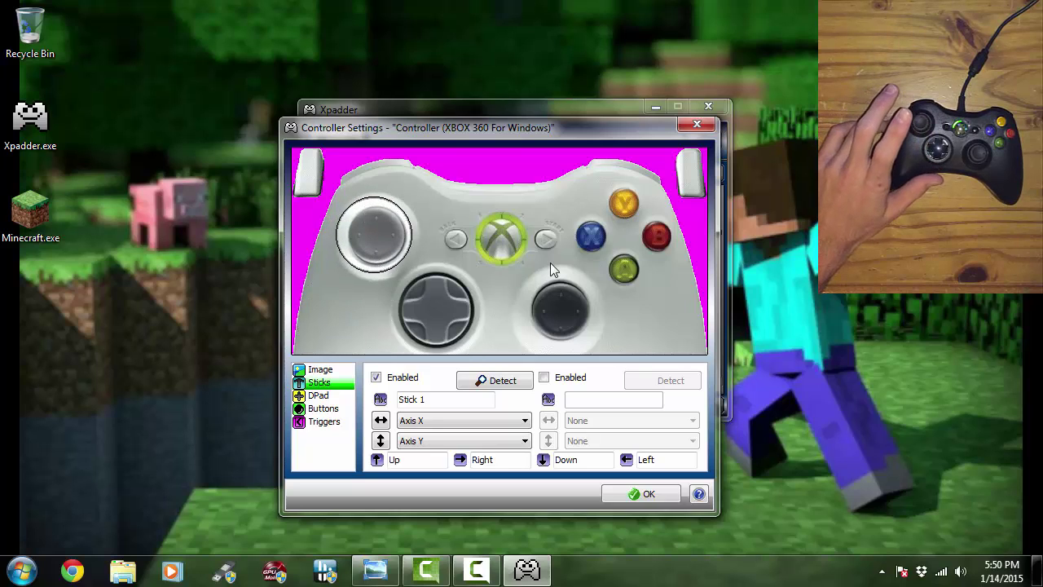
mouse_move(375, 236)
left_mouse_down()
mouse_move(579, 320)
mouse_move(382, 236)
left_mouse_up()
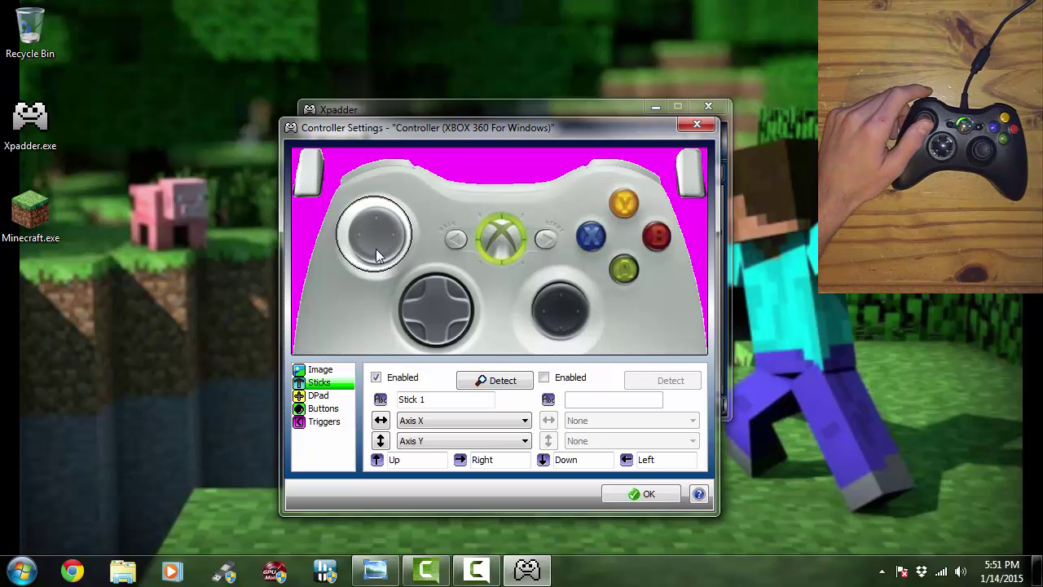
left_click_drag(375, 250, 377, 245)
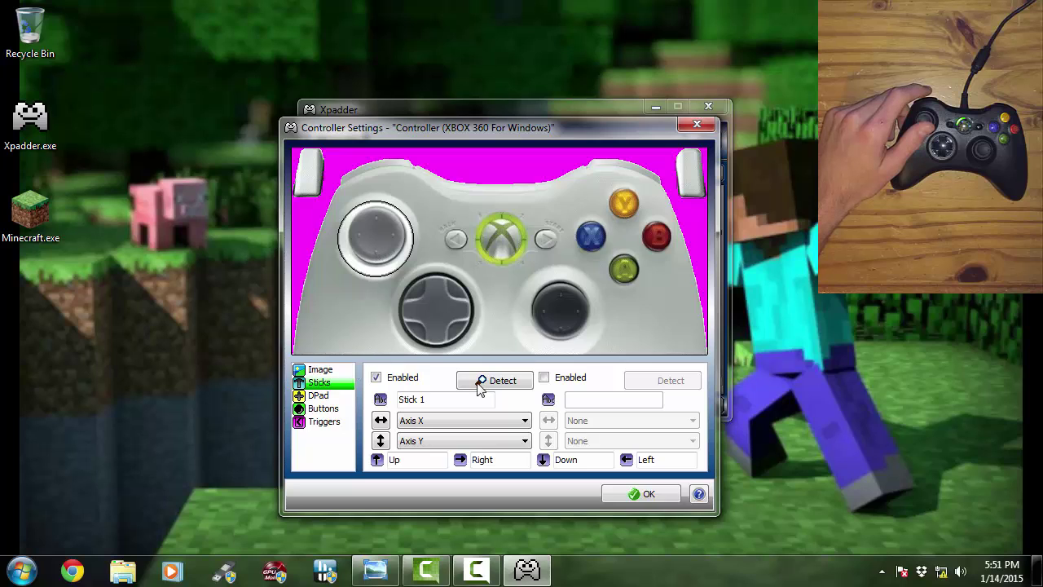
left_click(543, 377)
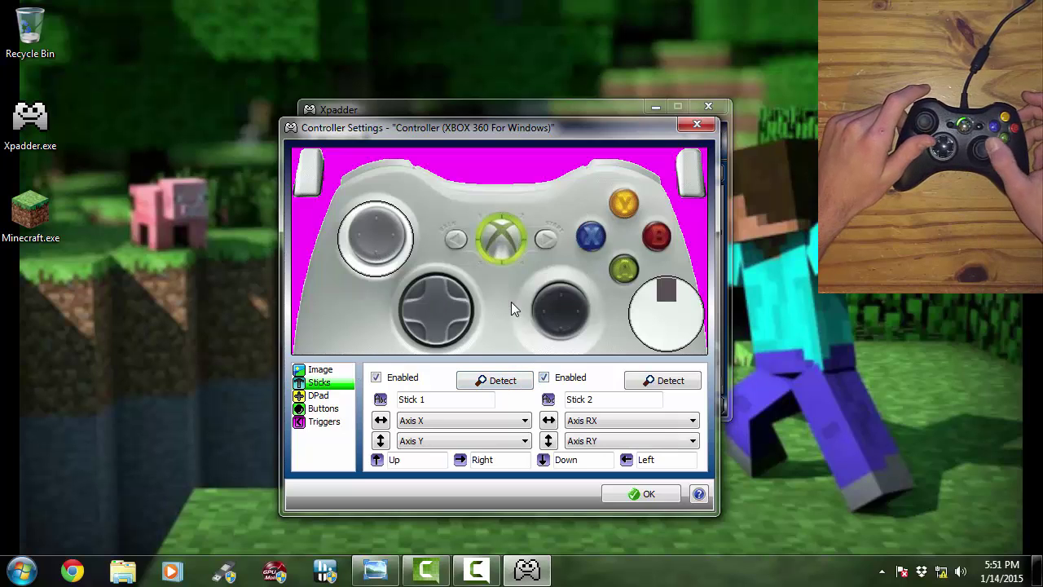
left_click_drag(667, 318, 552, 320)
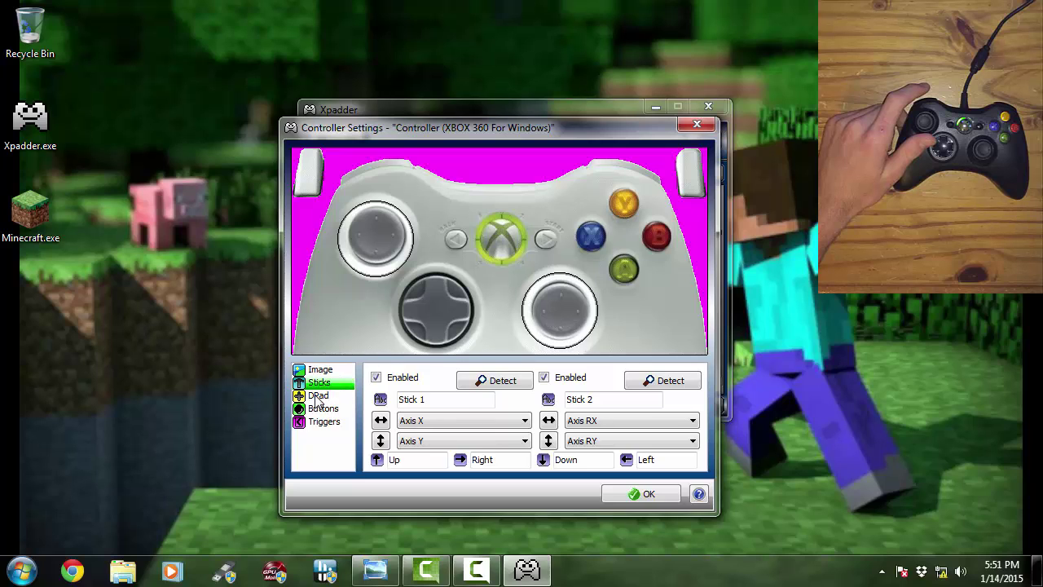
Step: Enable the DPad and place its cross over the directional pad in the controller picture
left_click(319, 397)
left_click(375, 378)
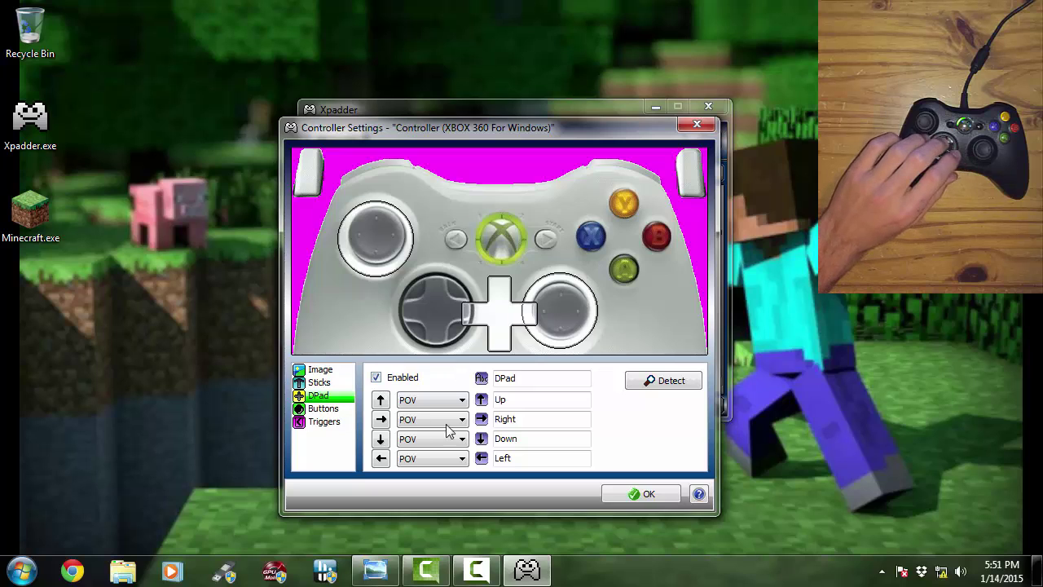
left_click_drag(479, 319, 425, 312)
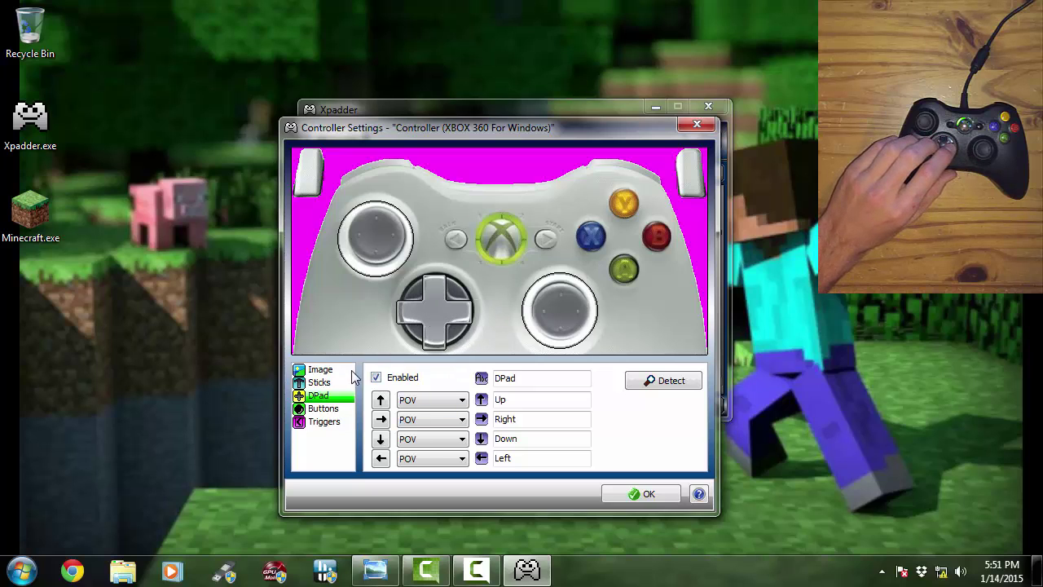
Step: Place the detected thumbstick buttons over their sticks, and the Back and Start buttons over their pictured positions
left_click(323, 409)
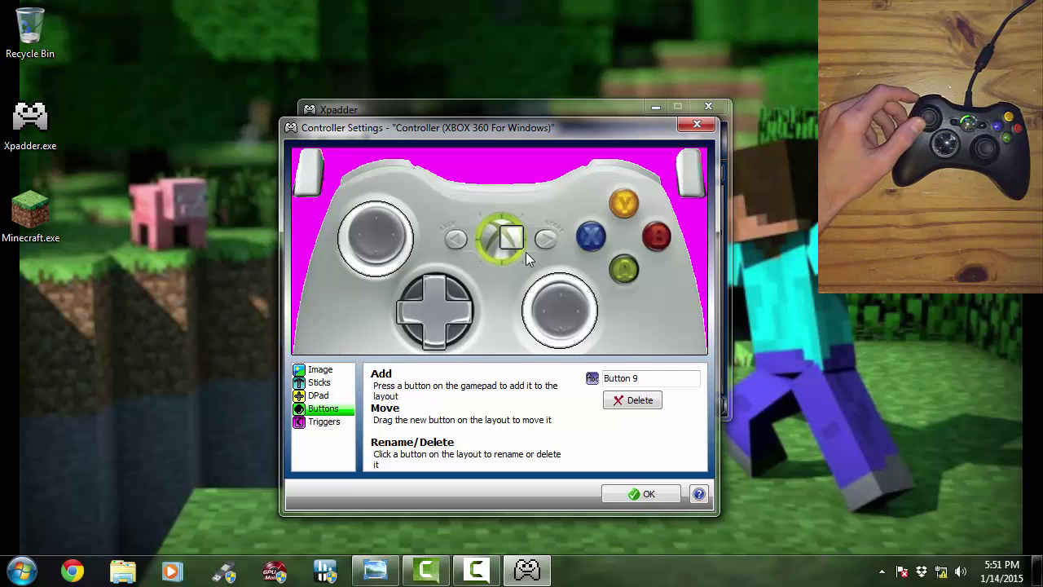
left_click_drag(513, 238, 383, 249)
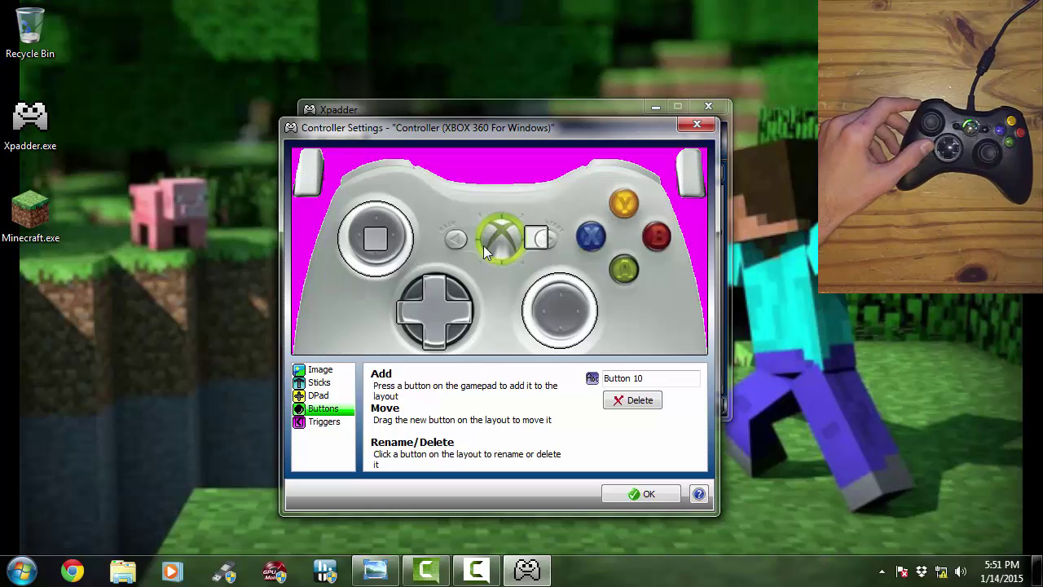
left_click_drag(536, 239, 560, 312)
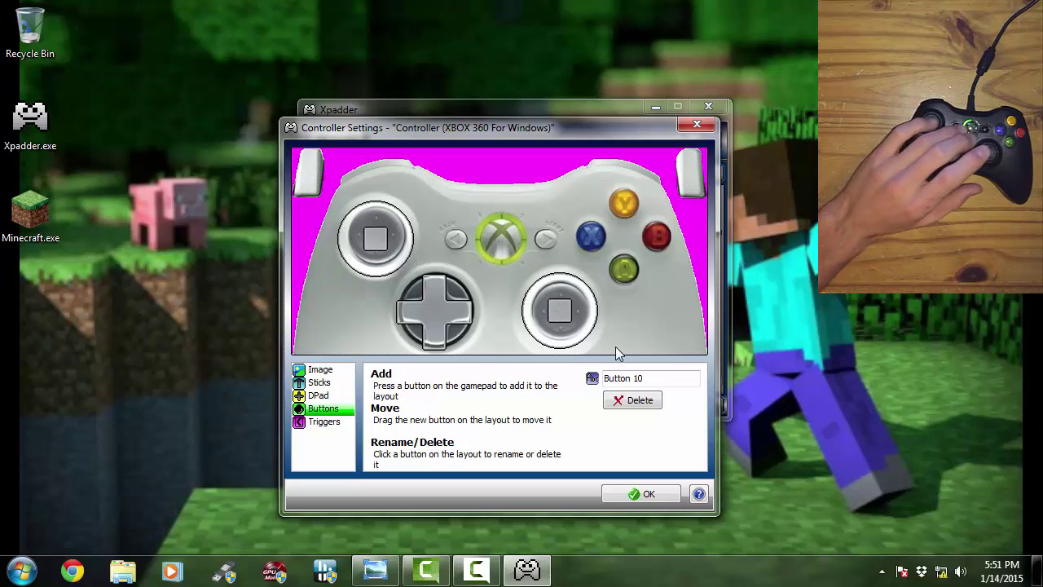
left_click_drag(468, 246, 542, 246)
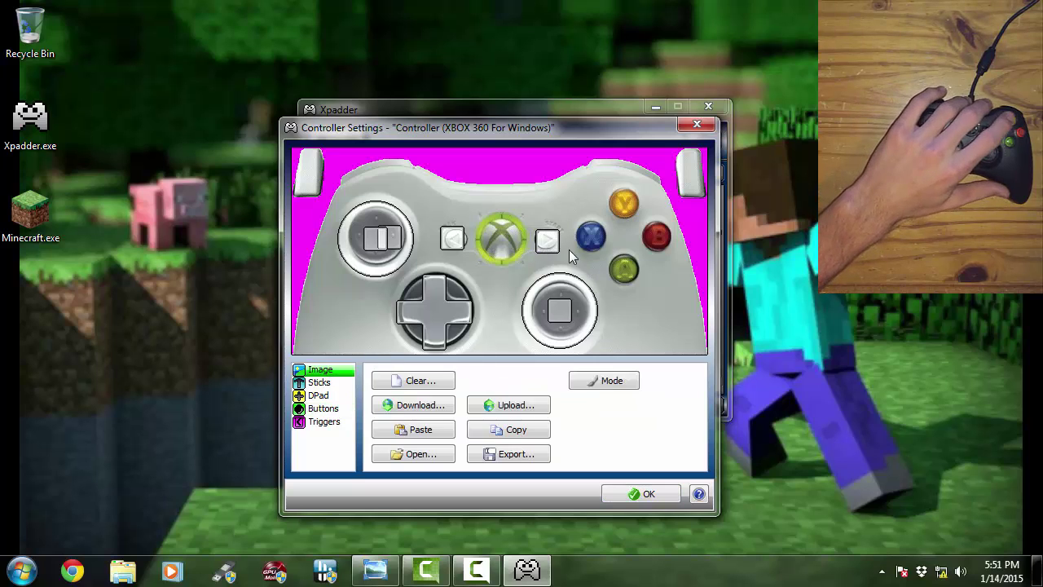
Step: Place the detected Y, X, A and B buttons and both bumper buttons over their positions in the controller picture
left_click_drag(393, 243, 633, 210)
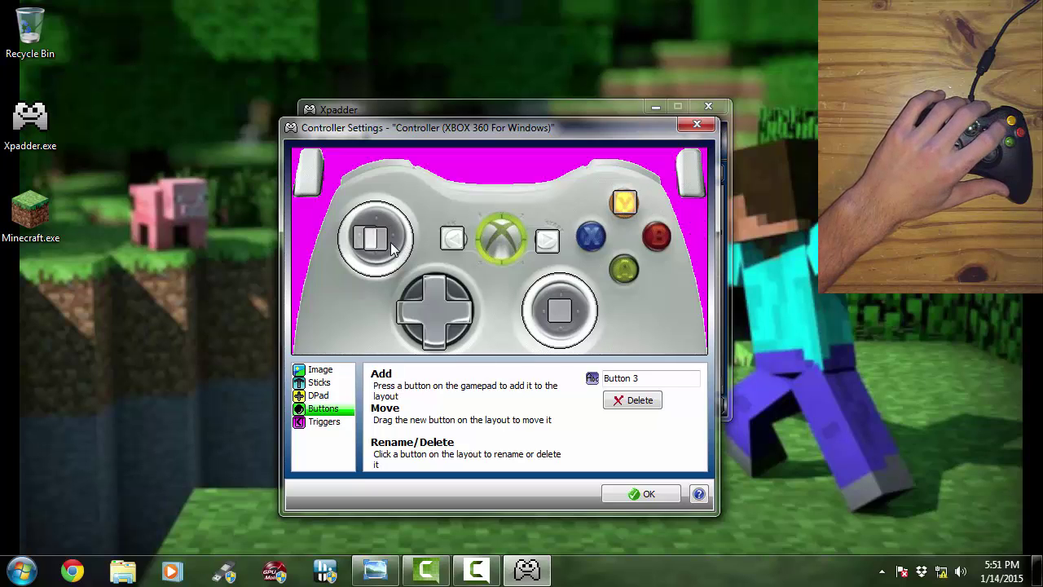
left_click_drag(364, 247, 584, 245)
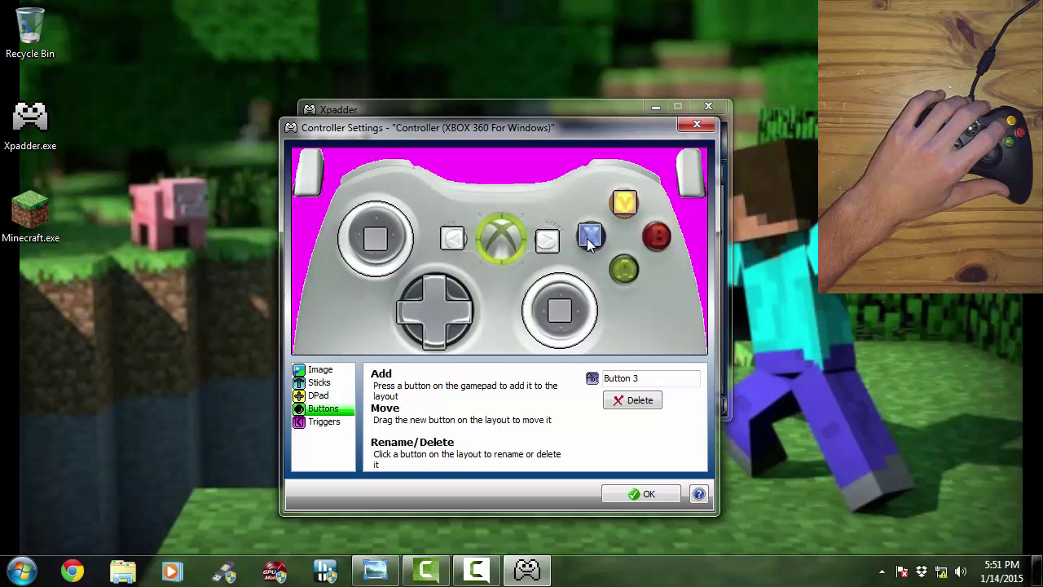
left_click(303, 242)
left_click_drag(316, 238, 634, 277)
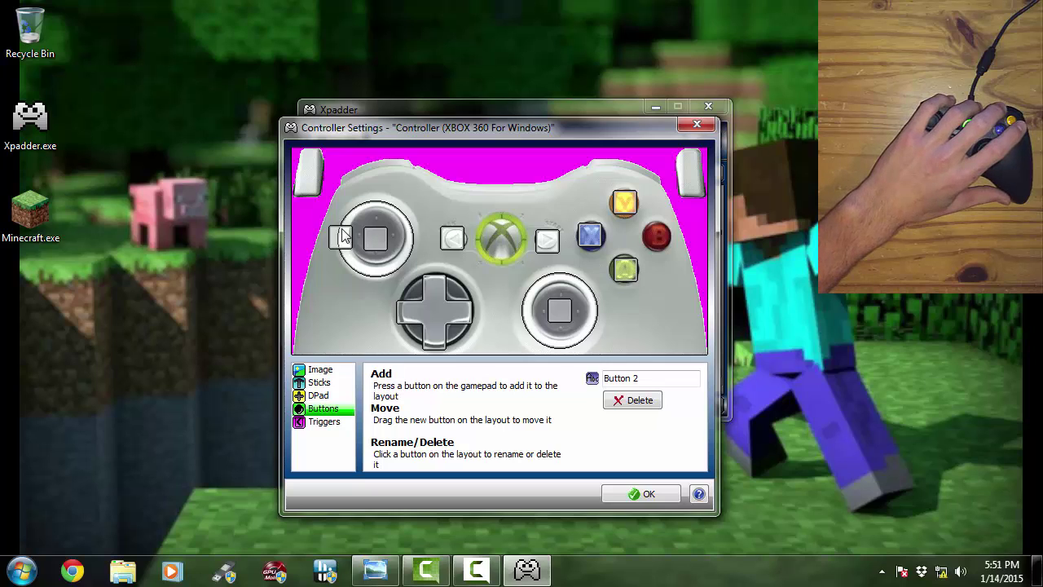
left_click_drag(343, 235, 655, 239)
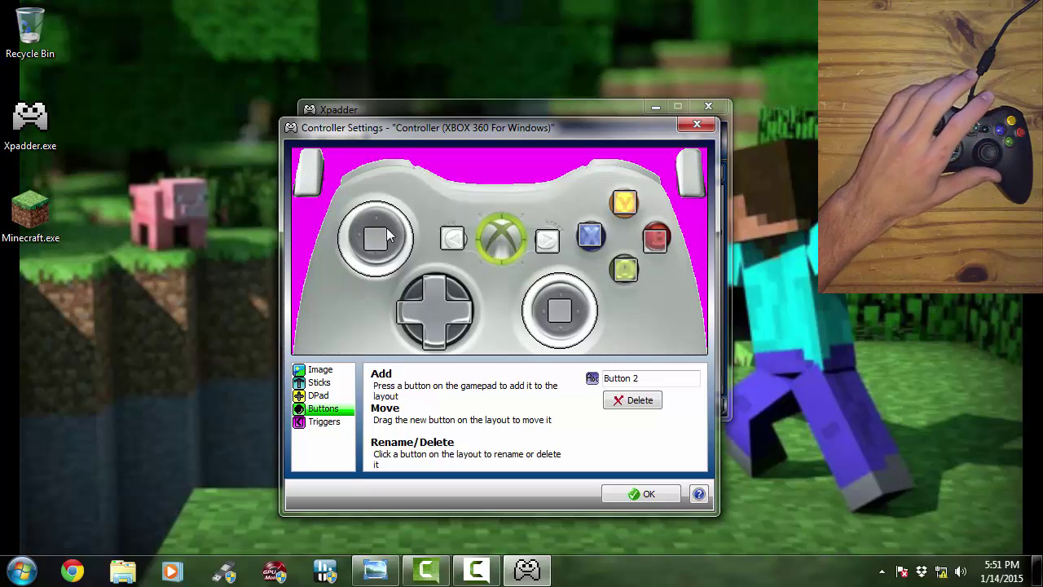
left_click_drag(412, 237, 374, 163)
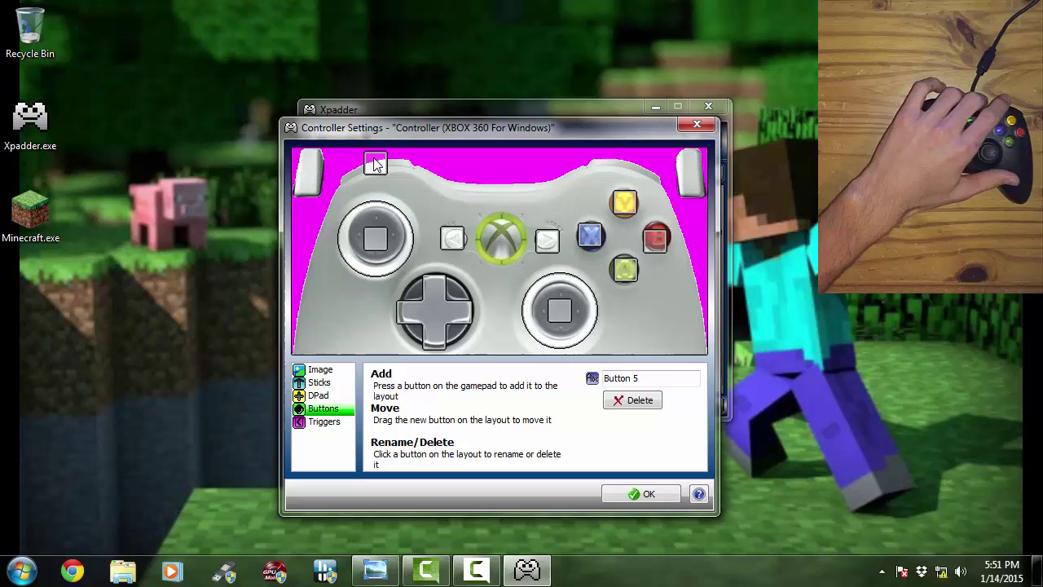
left_click_drag(444, 230, 629, 161)
Step: Enable the triggers at the pictured trigger positions and accept the controller settings
left_click(317, 422)
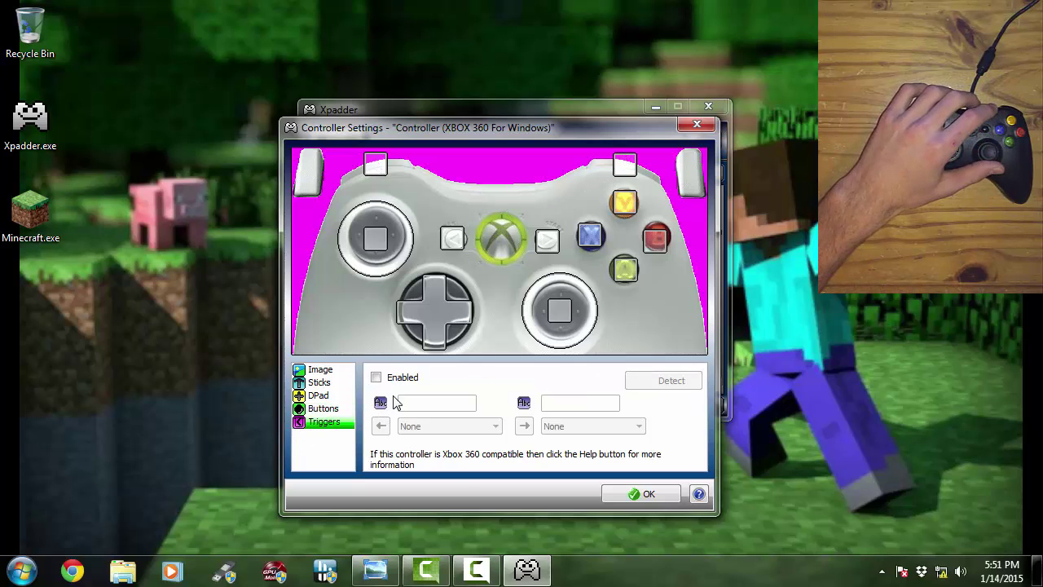
left_click(376, 378)
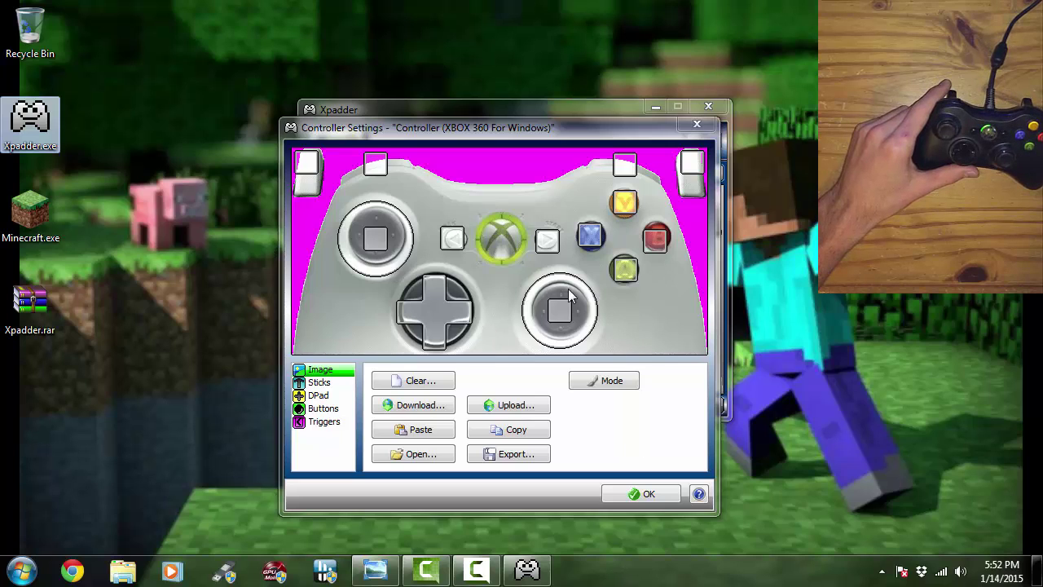
left_click(723, 322)
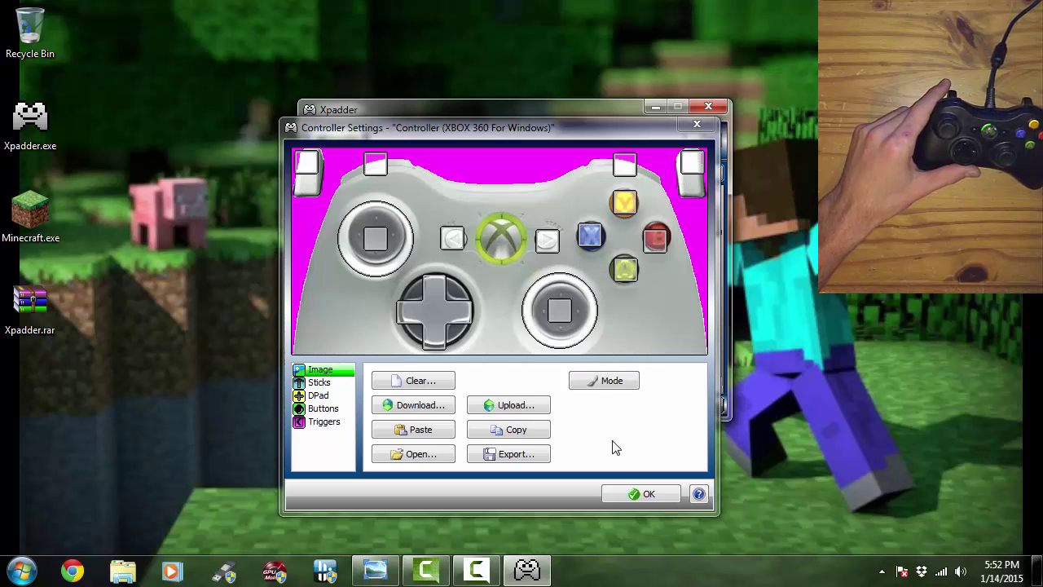
left_click(628, 494)
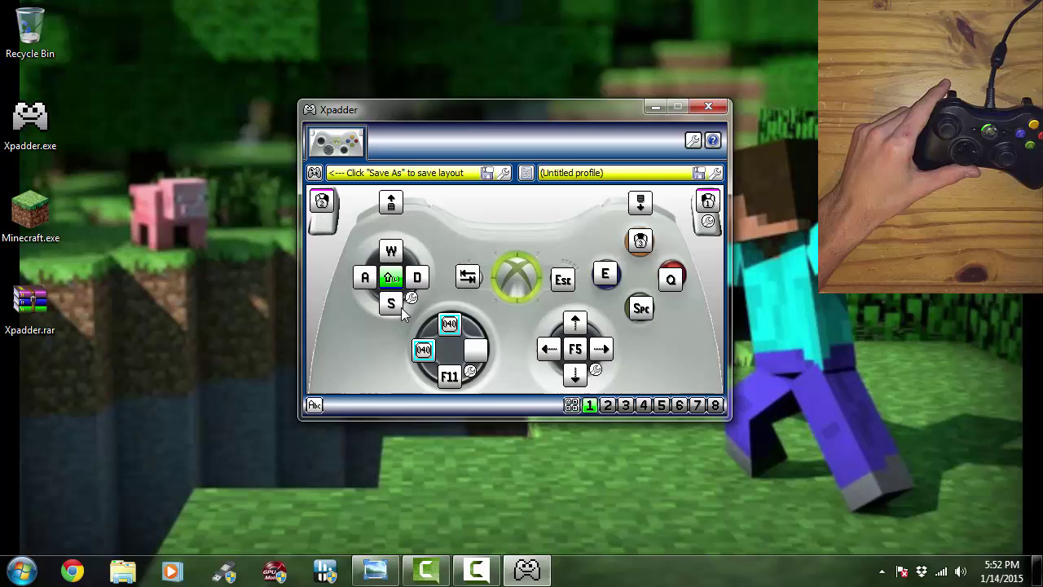
Step: Switch to assignment set 2 and check the button positions in the controller settings
left_click(607, 406)
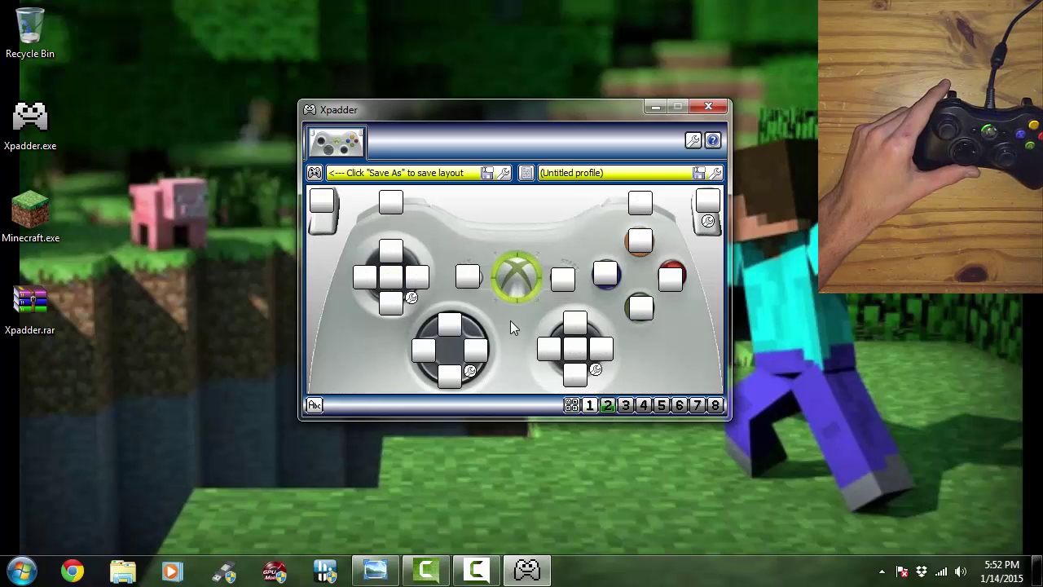
left_click(314, 172)
left_click(359, 310)
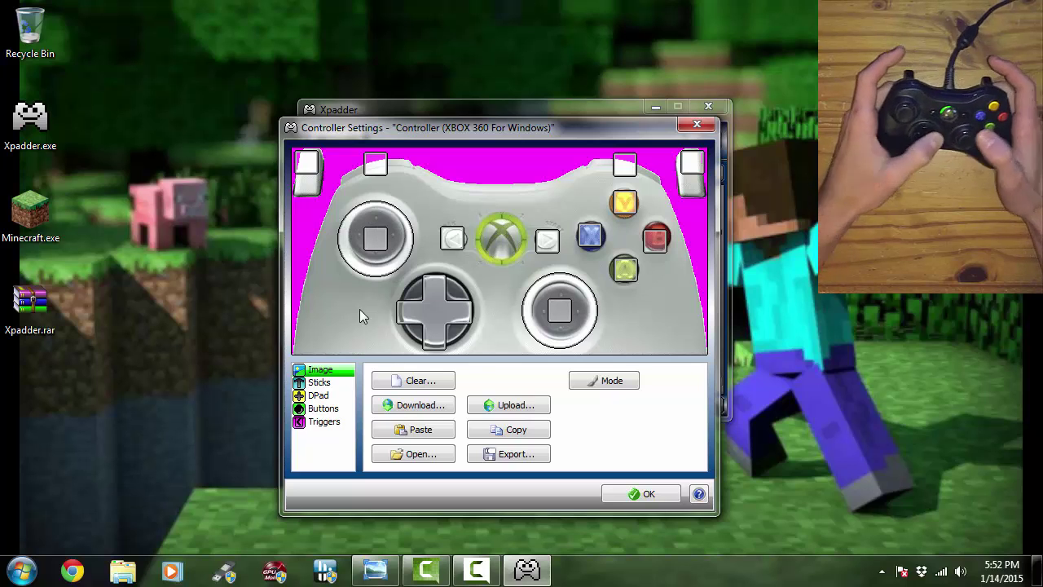
left_click(640, 494)
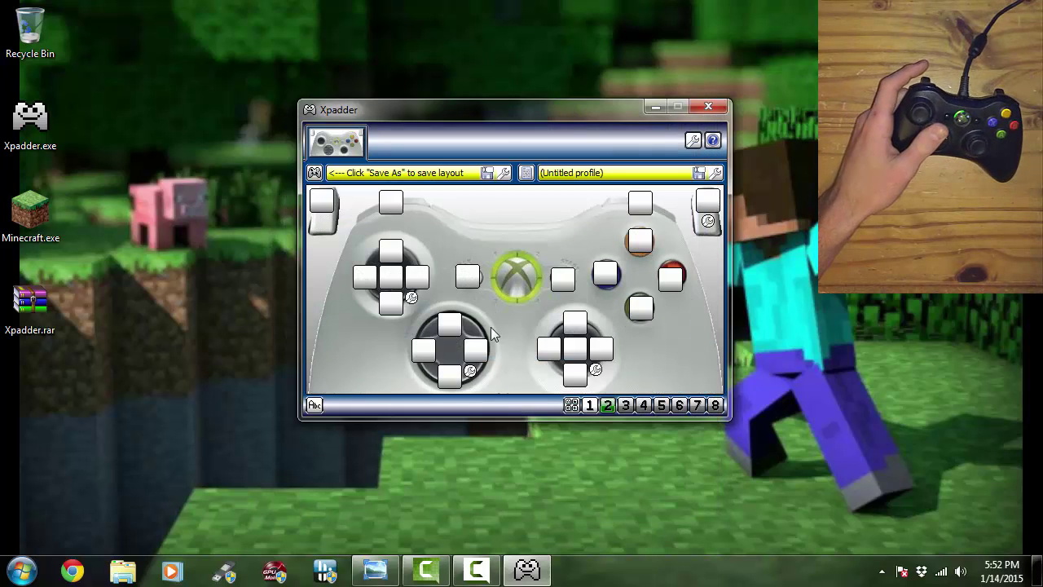
left_click_drag(502, 124, 506, 136)
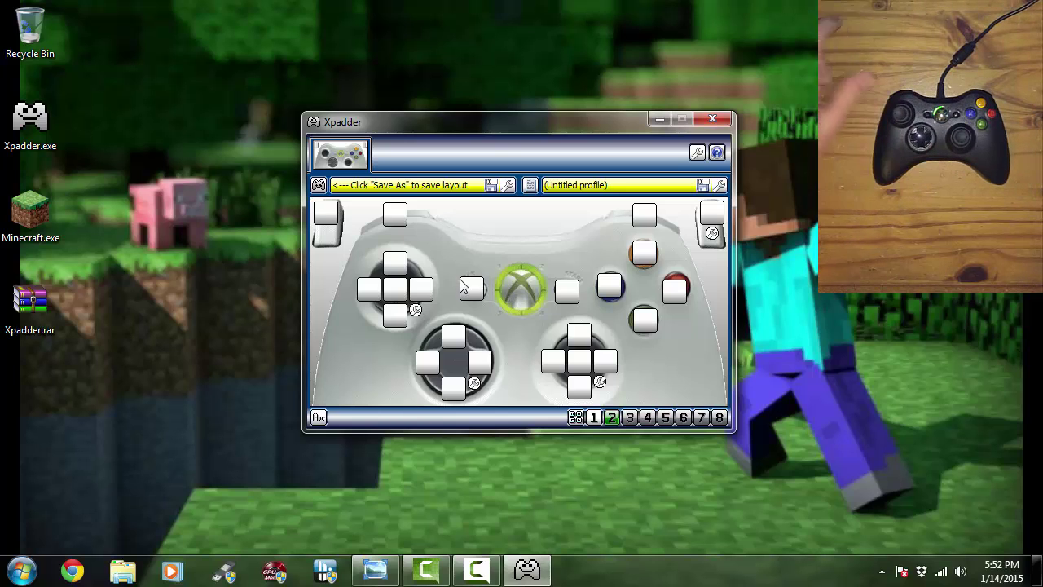
Step: Assign Right Mouse Button (2) to the left trigger and set its turbo delay to 0.28 s
left_click(325, 216)
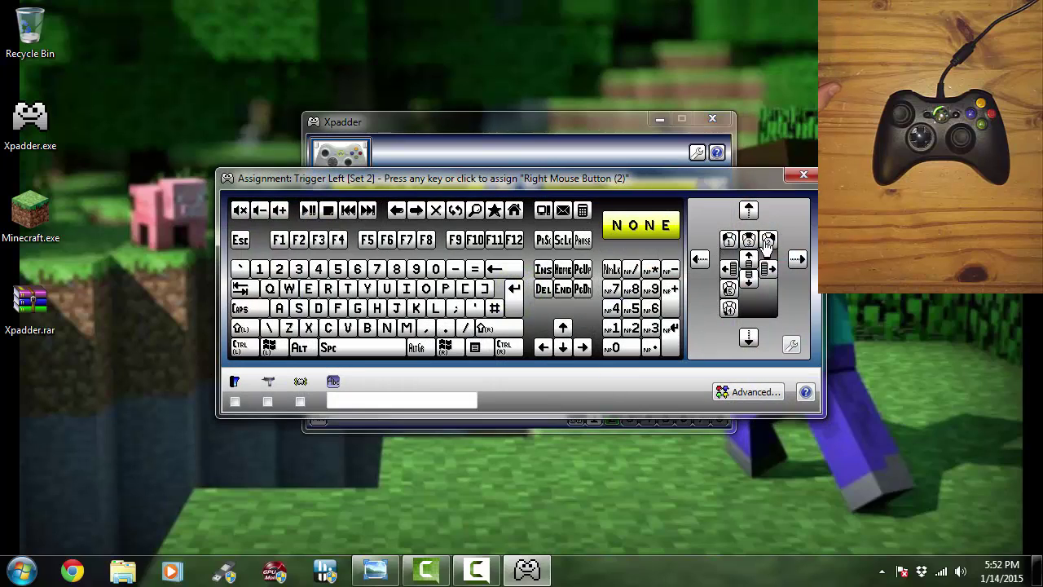
left_click(767, 243)
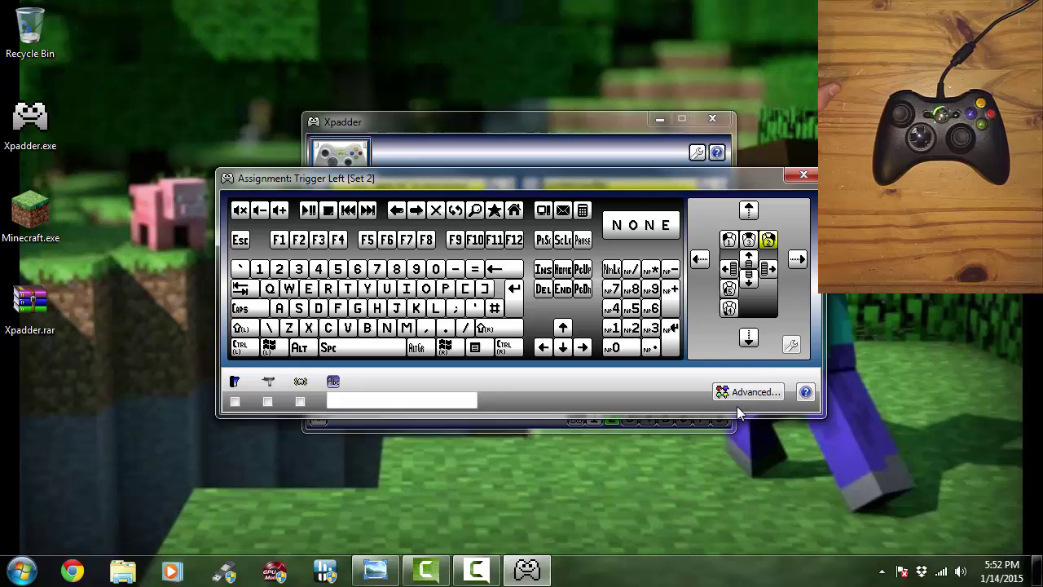
left_click(749, 393)
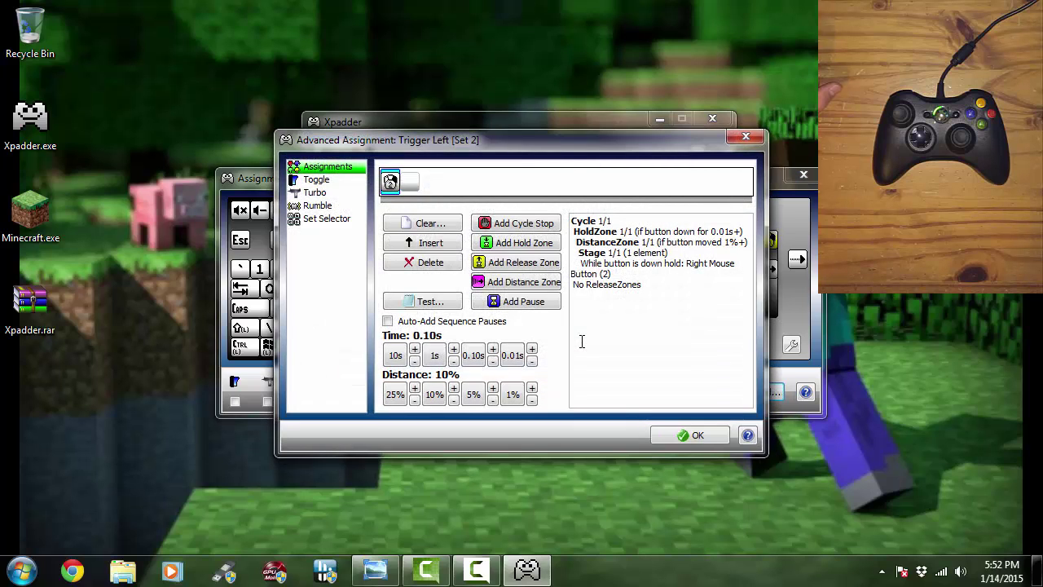
left_click(316, 192)
left_click_drag(404, 244, 424, 245)
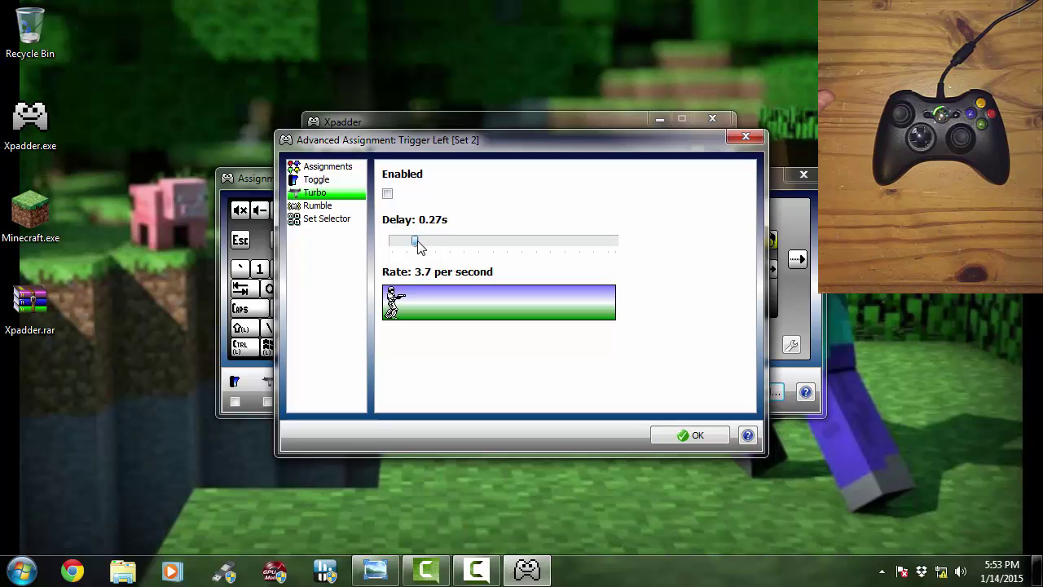
left_click(715, 432)
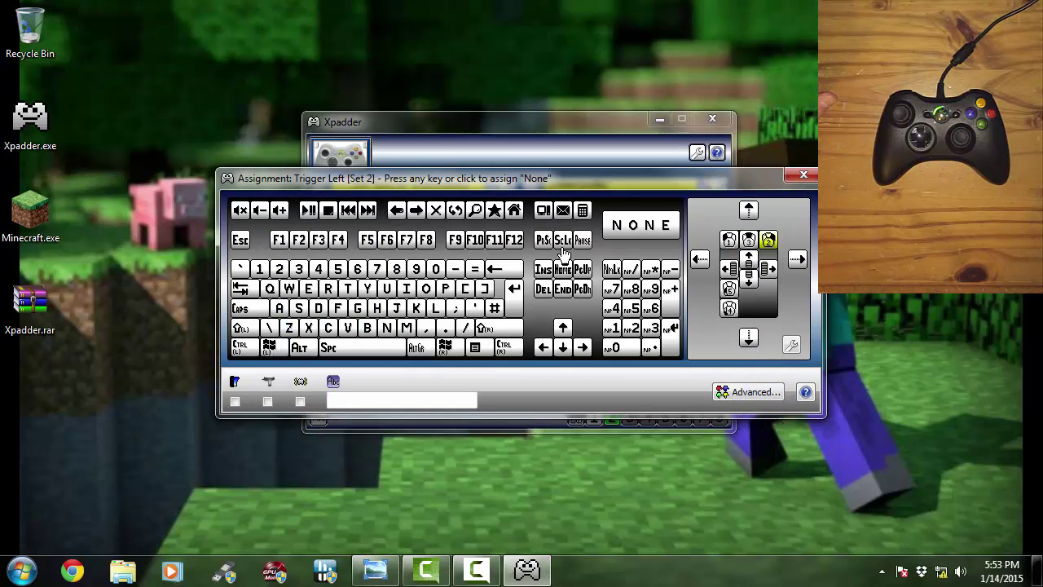
left_click(804, 174)
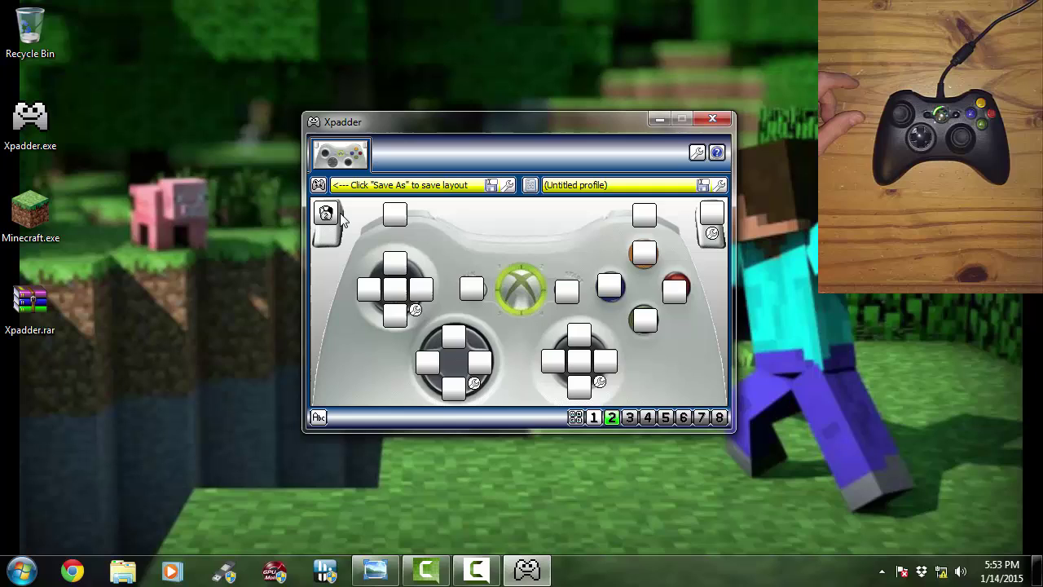
Step: Enable turbo on the left trigger's right mouse button assignment
left_click(330, 218)
left_click(730, 392)
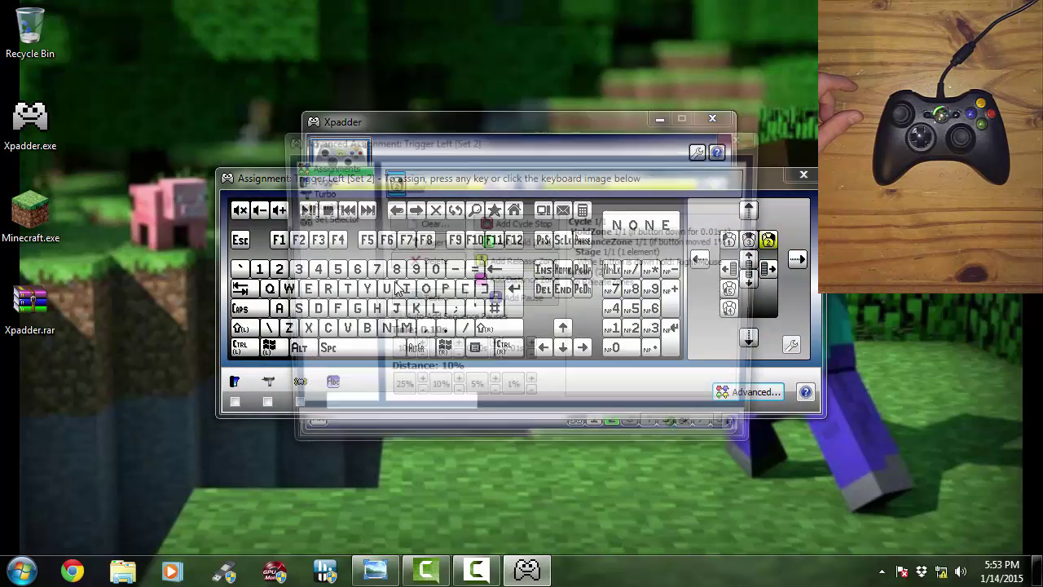
left_click(315, 192)
left_click(387, 193)
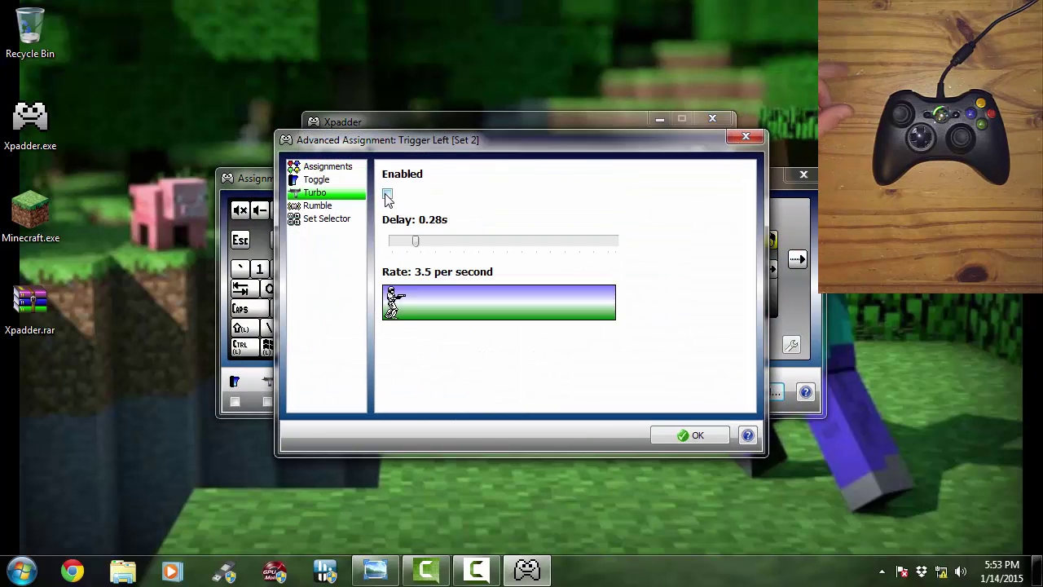
left_click(691, 435)
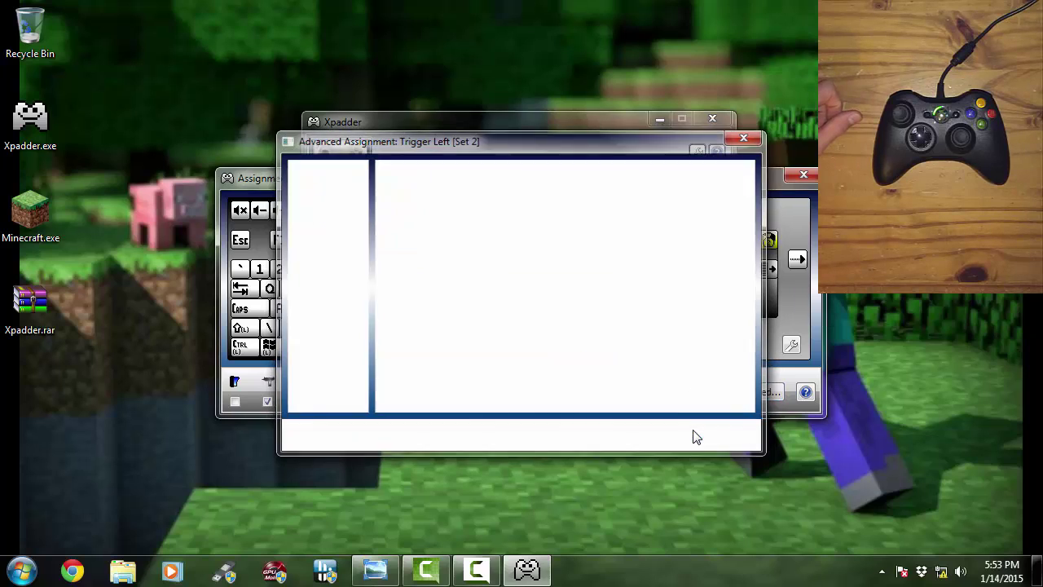
left_click(804, 175)
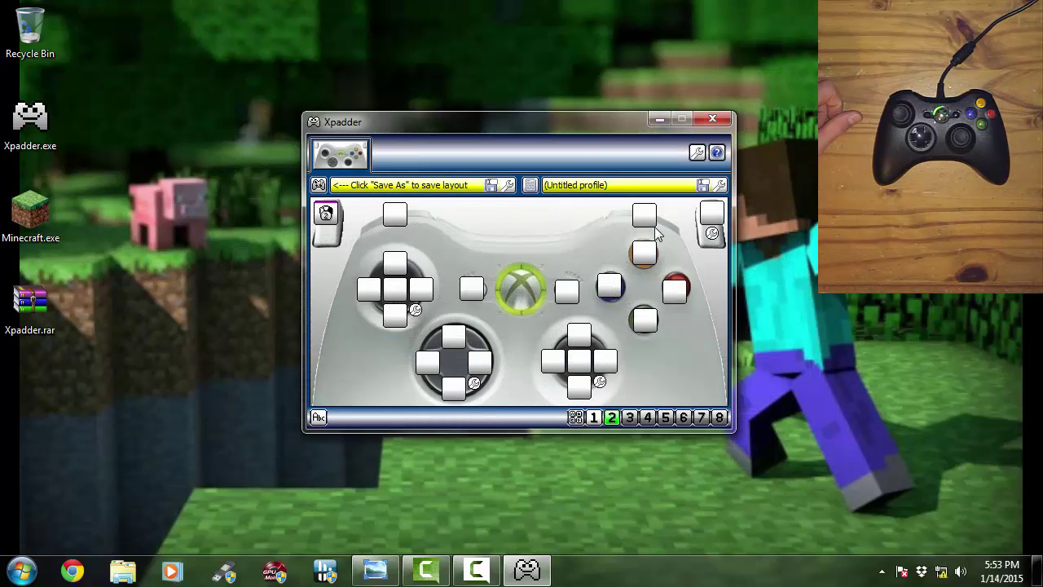
Step: Assign the left mouse button (1) to the right trigger
left_click(710, 214)
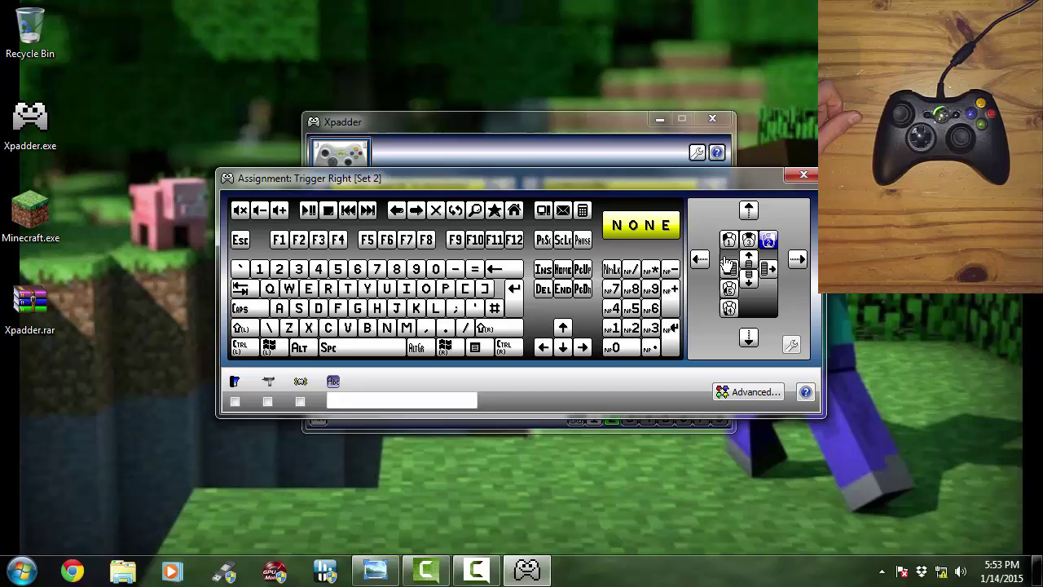
left_click(728, 236)
left_click(720, 232)
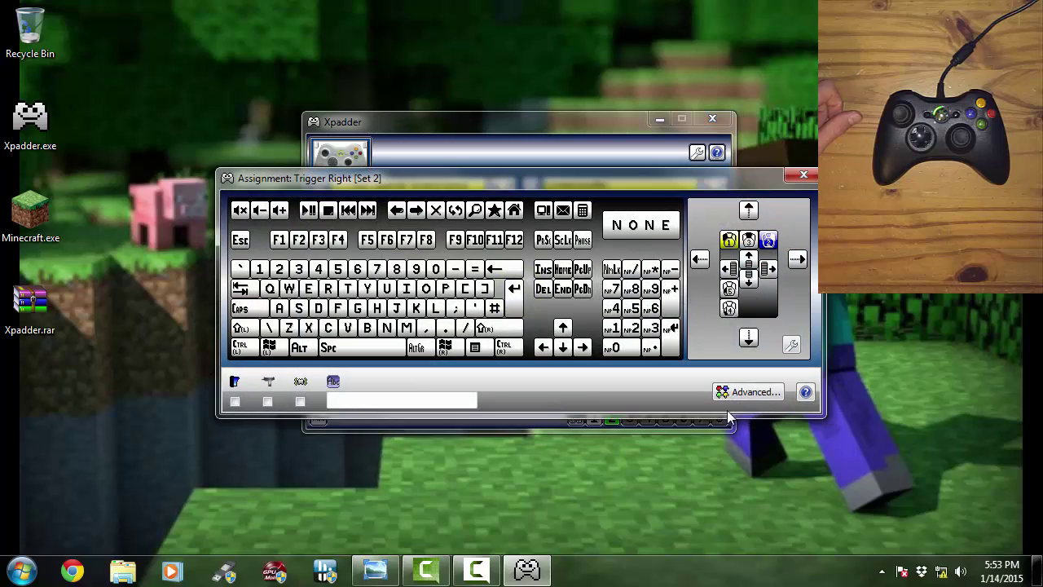
Step: Enable turbo on the right trigger with a delay of 0.18 s
left_click(761, 392)
left_click(323, 194)
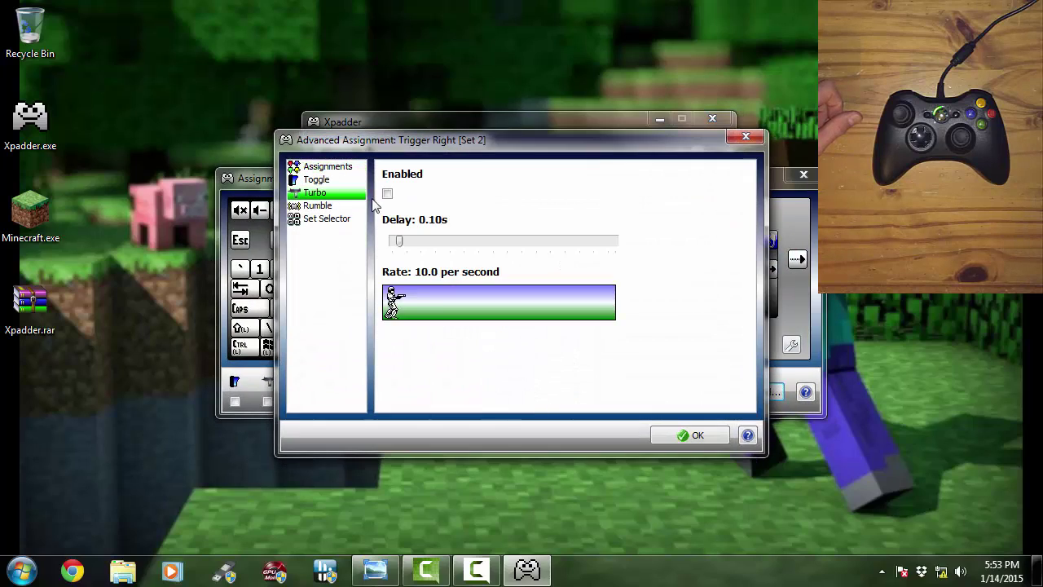
left_click(388, 195)
left_click(446, 244)
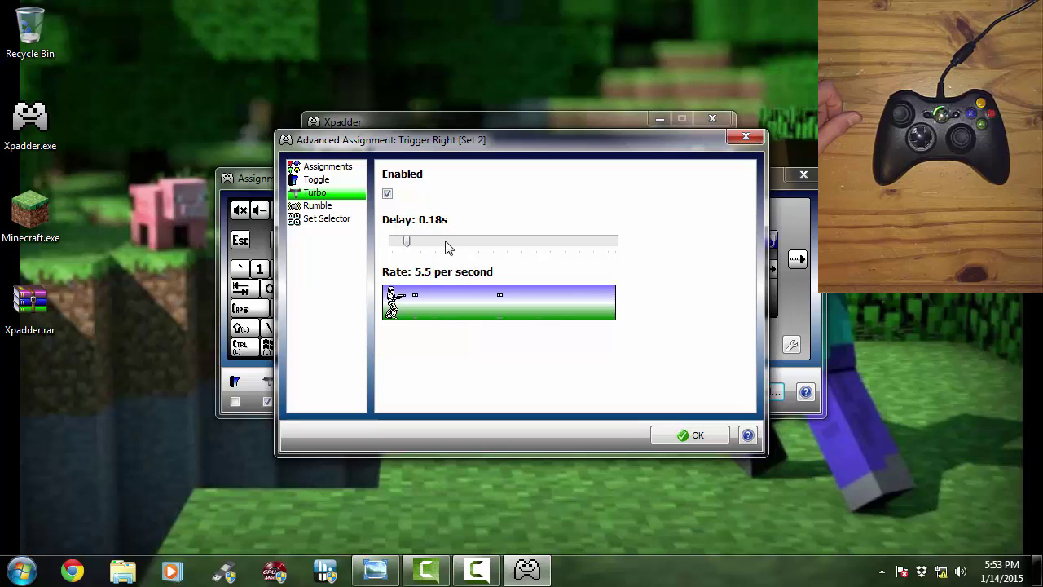
left_click(686, 430)
left_click(802, 176)
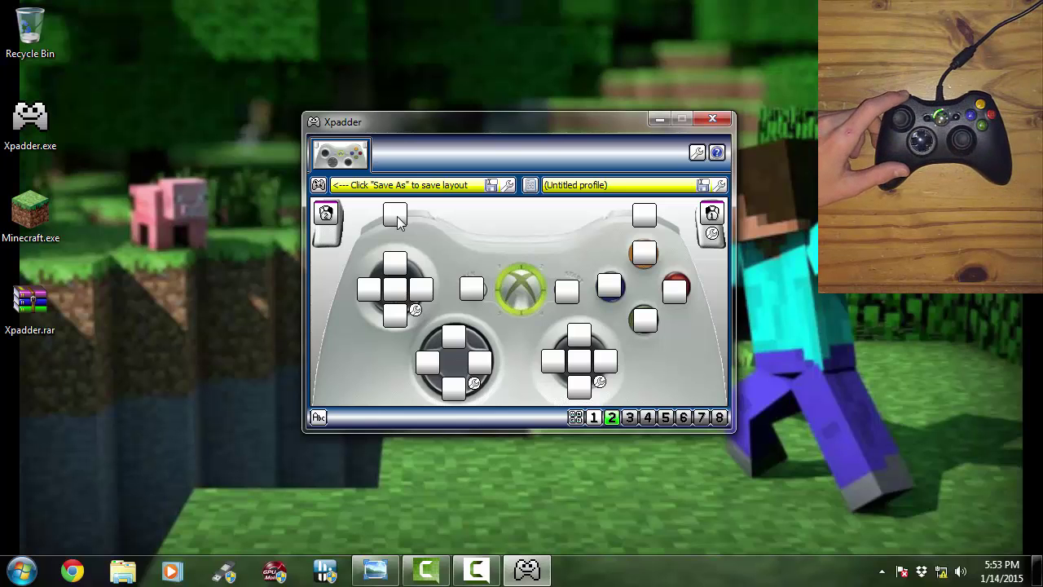
Step: Assign Mouse Wheel Up to the left bumper and Mouse Wheel Down to the right bumper
left_click(395, 215)
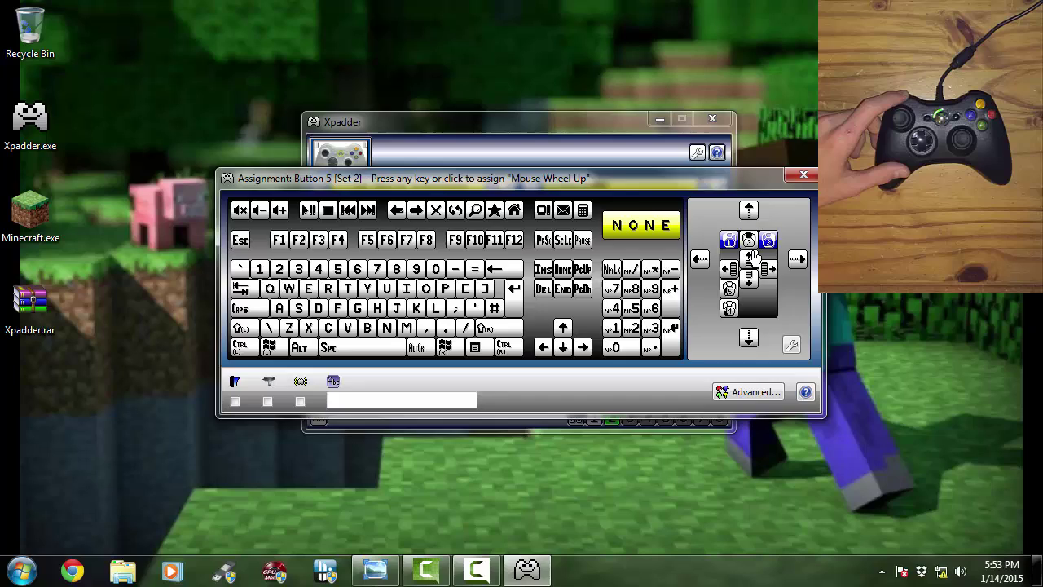
left_click(751, 256)
left_click(648, 215)
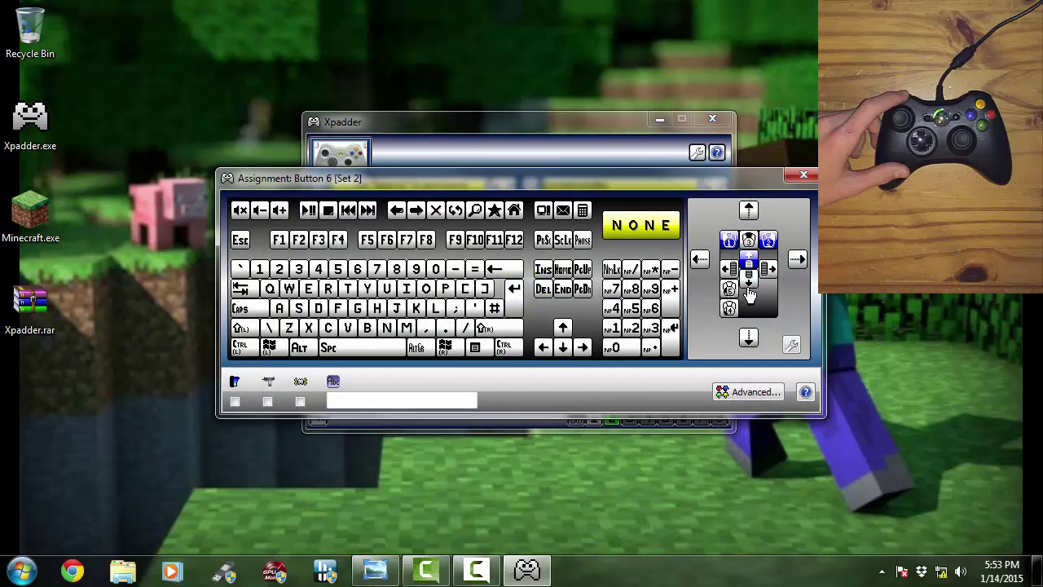
left_click(748, 285)
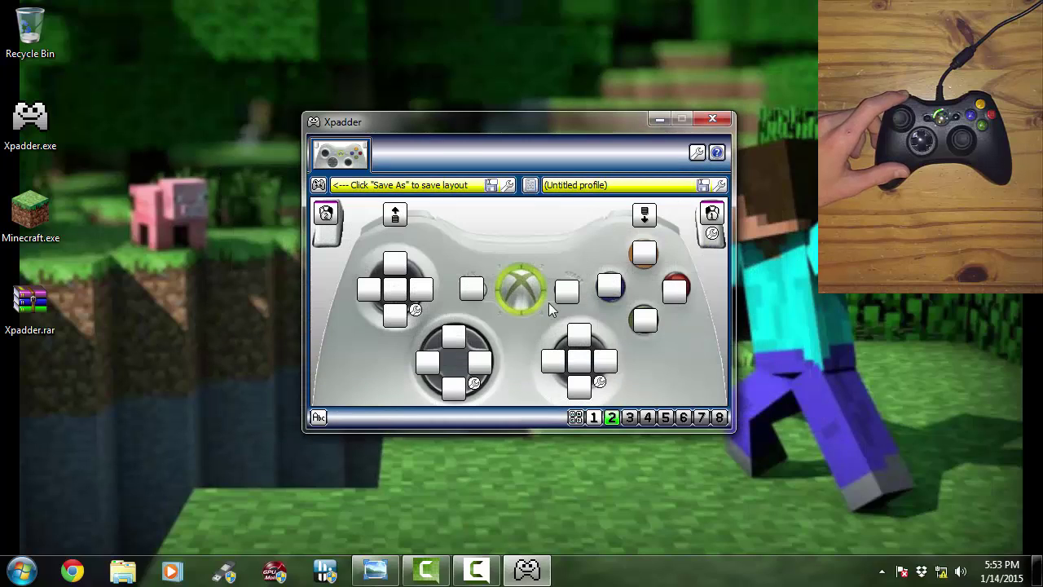
Step: Assign W,S,A,D to the left stick's directions and Left Shift with Toggle to its center button
left_click(416, 311)
left_click(417, 46)
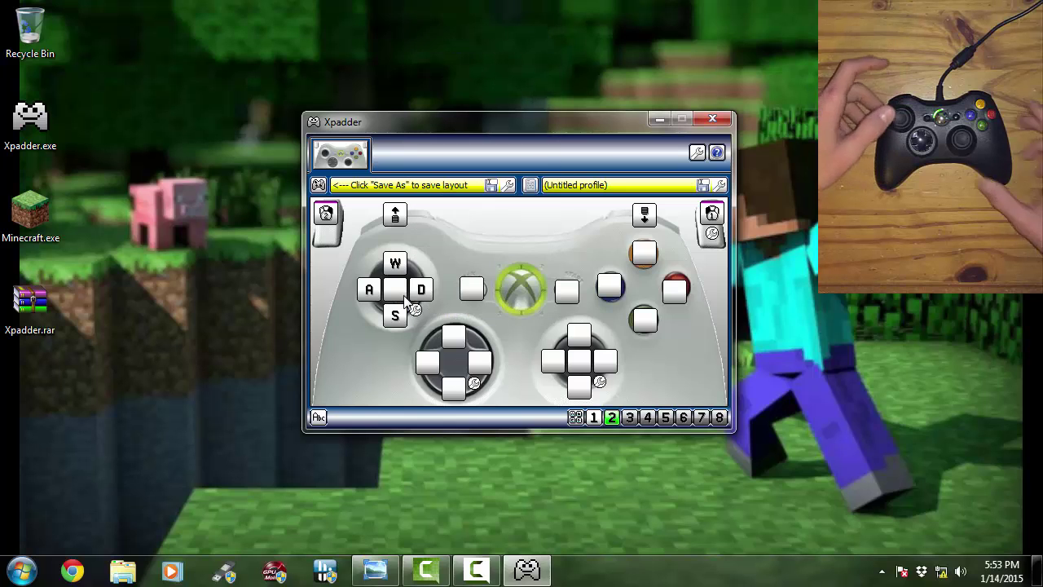
left_click(404, 298)
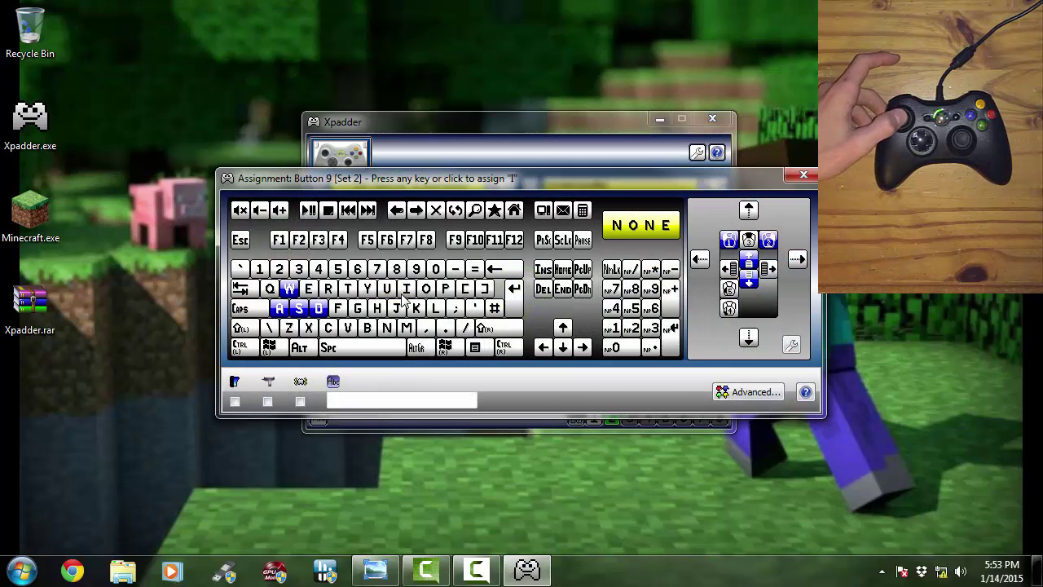
left_click(244, 329)
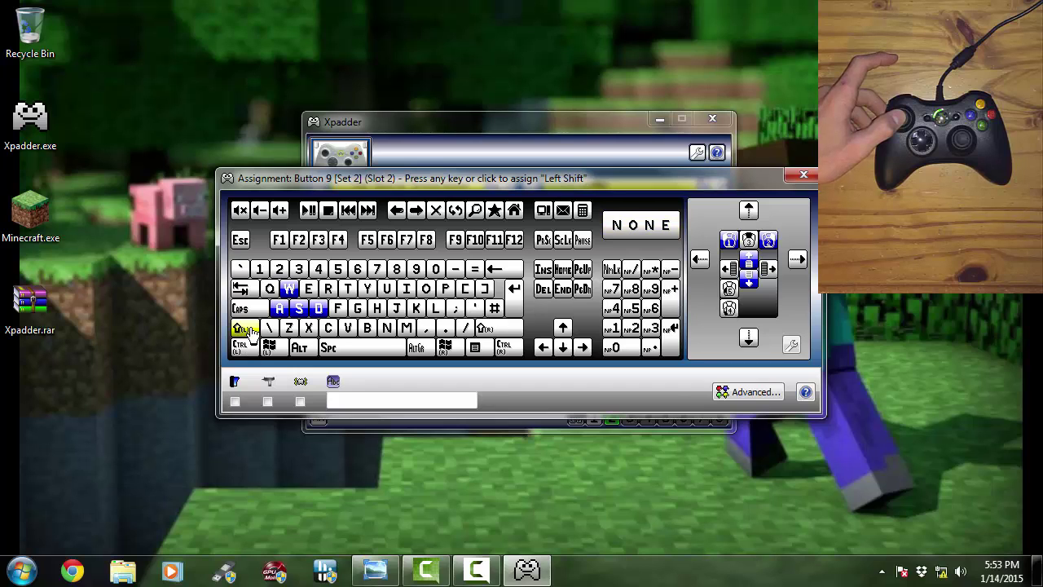
left_click(791, 179)
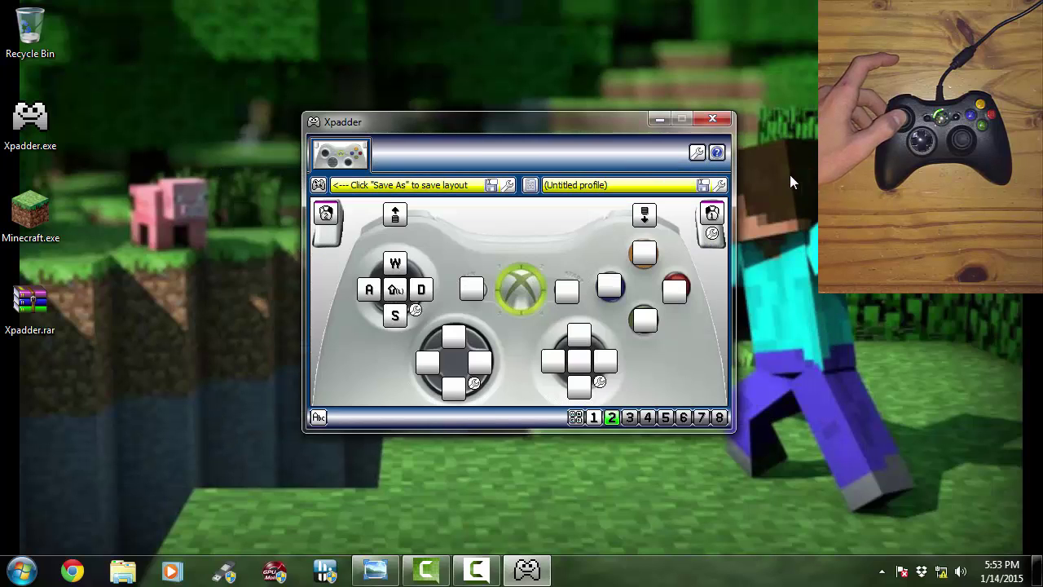
right_click(400, 295)
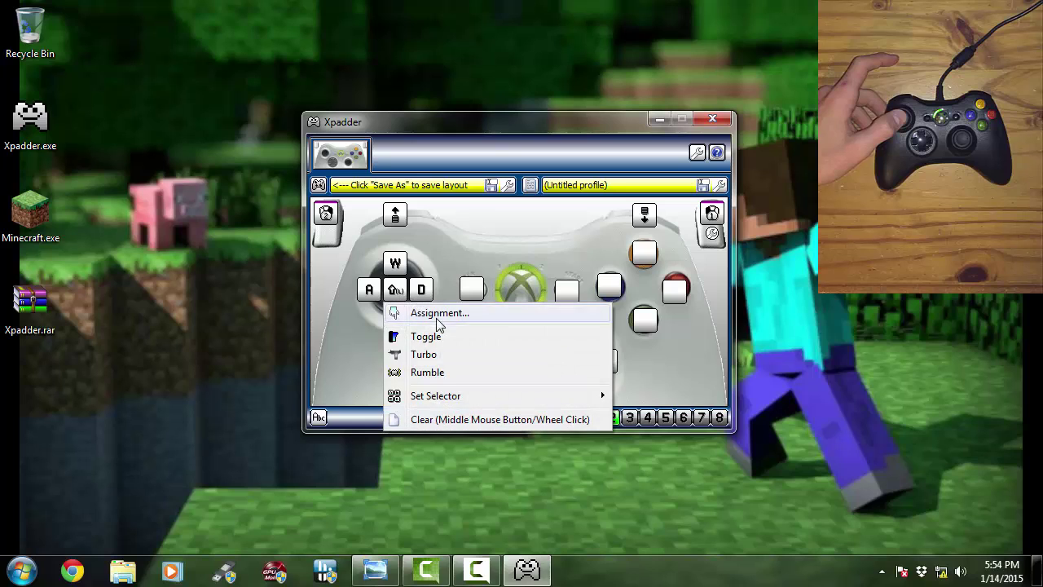
left_click(433, 336)
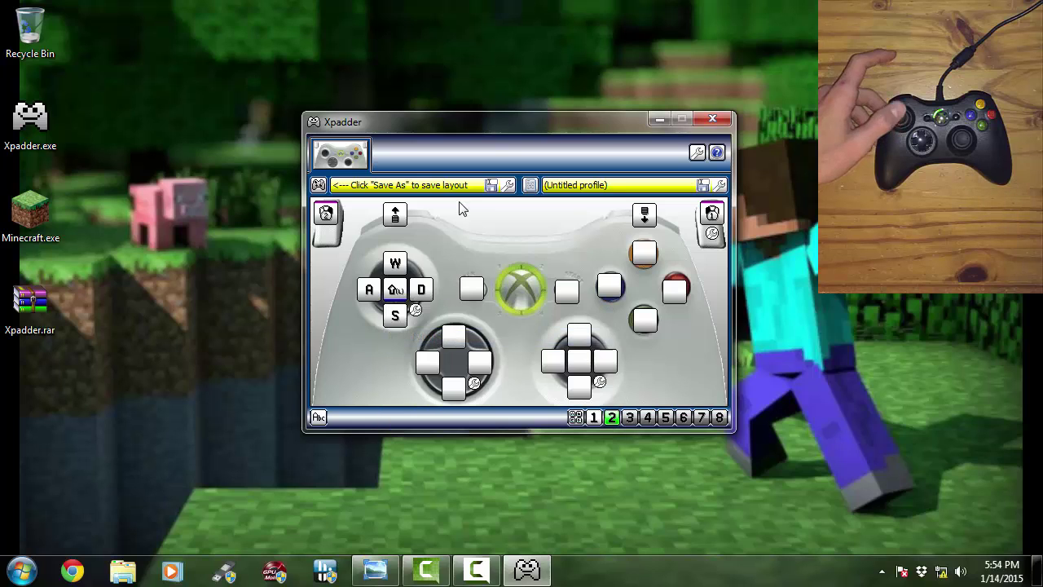
Step: Assign Mouse - Normal to the right stick and set both emulation speeds to 91 with Move Together enabled
left_click(601, 383)
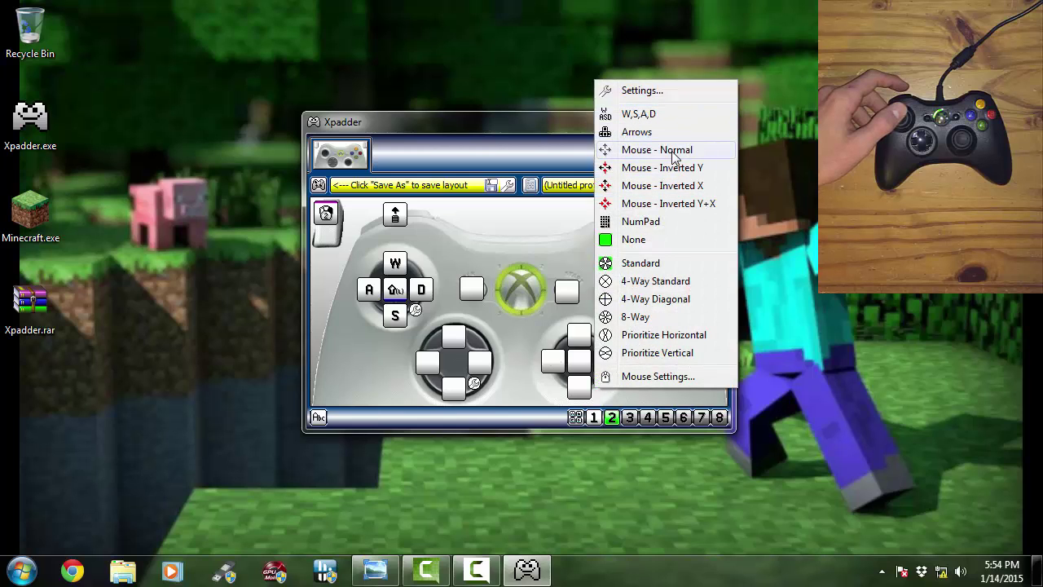
left_click(673, 153)
left_click(601, 384)
left_click(706, 381)
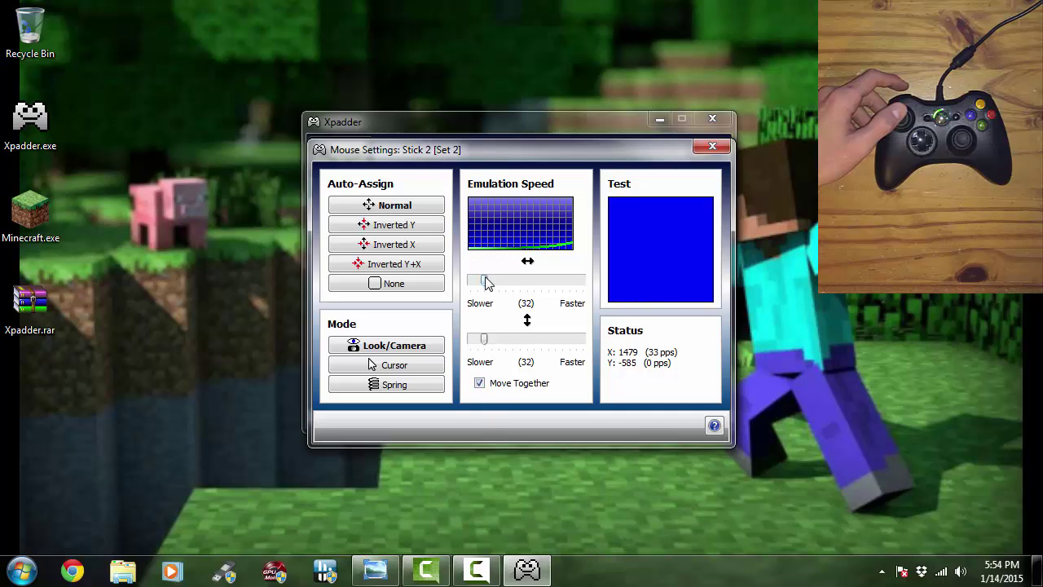
left_click_drag(486, 282, 498, 284)
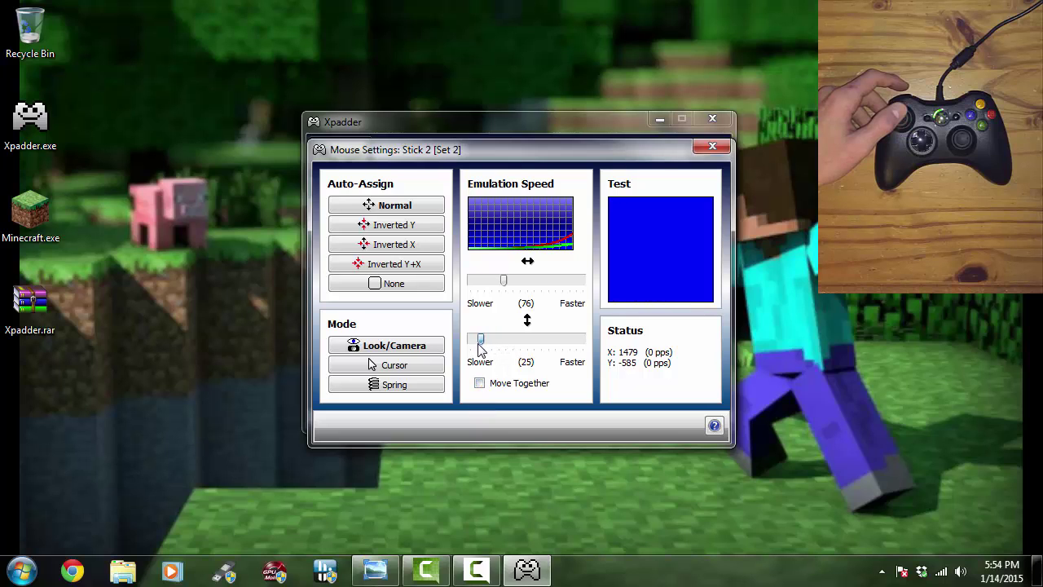
left_click_drag(503, 280, 568, 280)
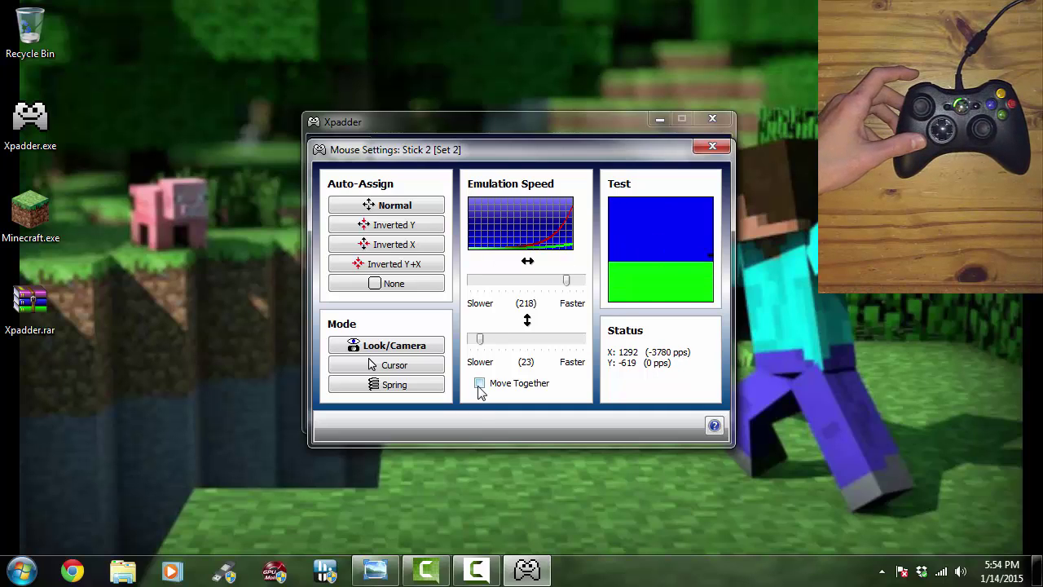
left_click_drag(564, 281, 505, 281)
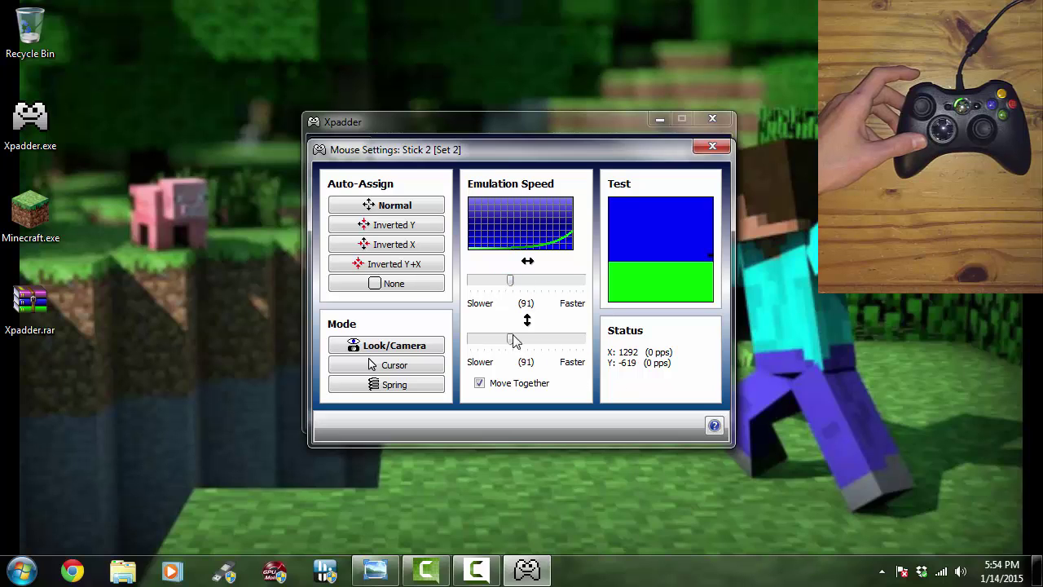
left_click(712, 146)
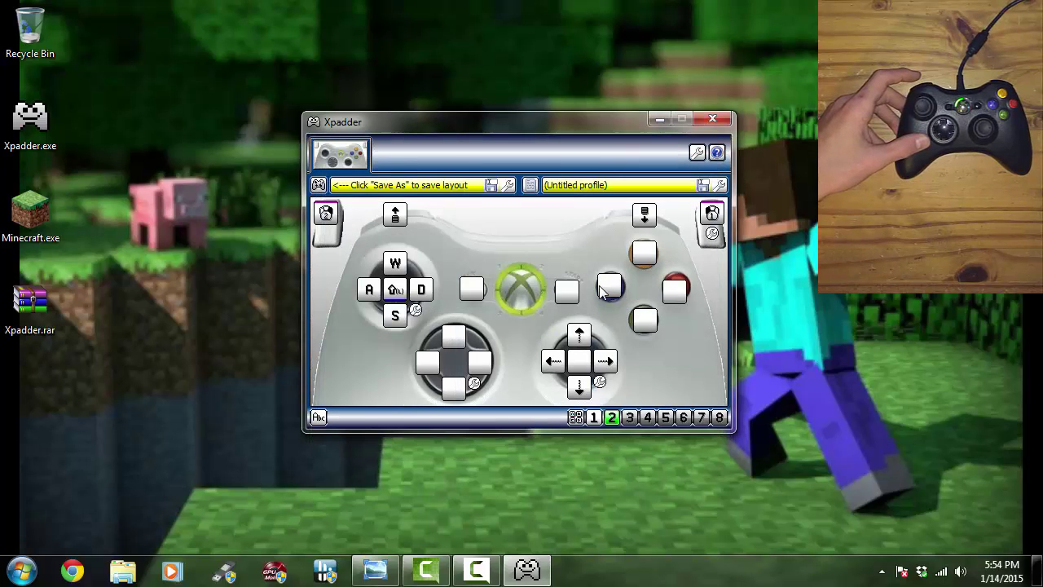
Step: Assign Escape to the Start button and Tab to the Back button
left_click(575, 299)
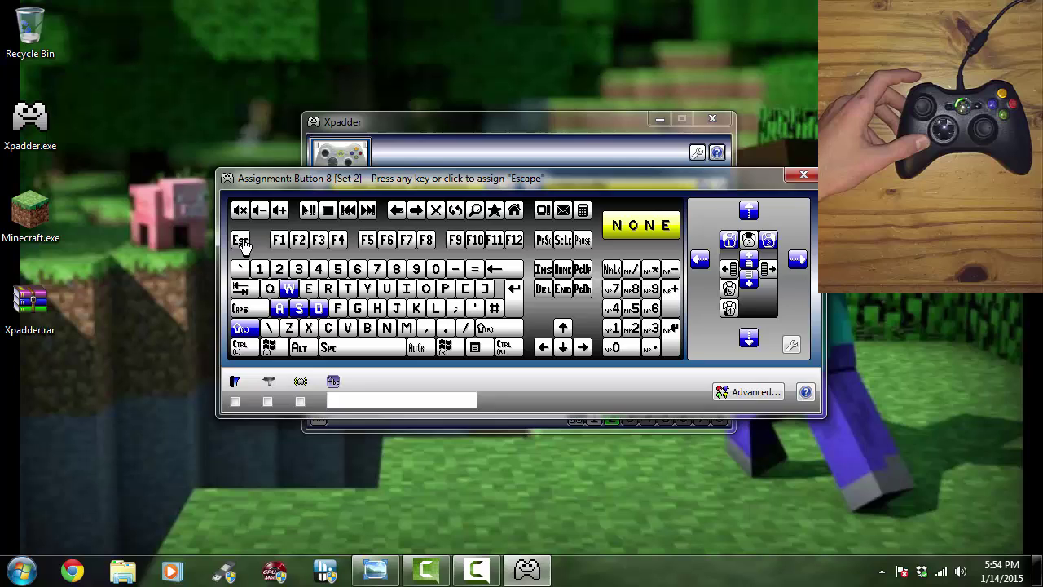
left_click(238, 238)
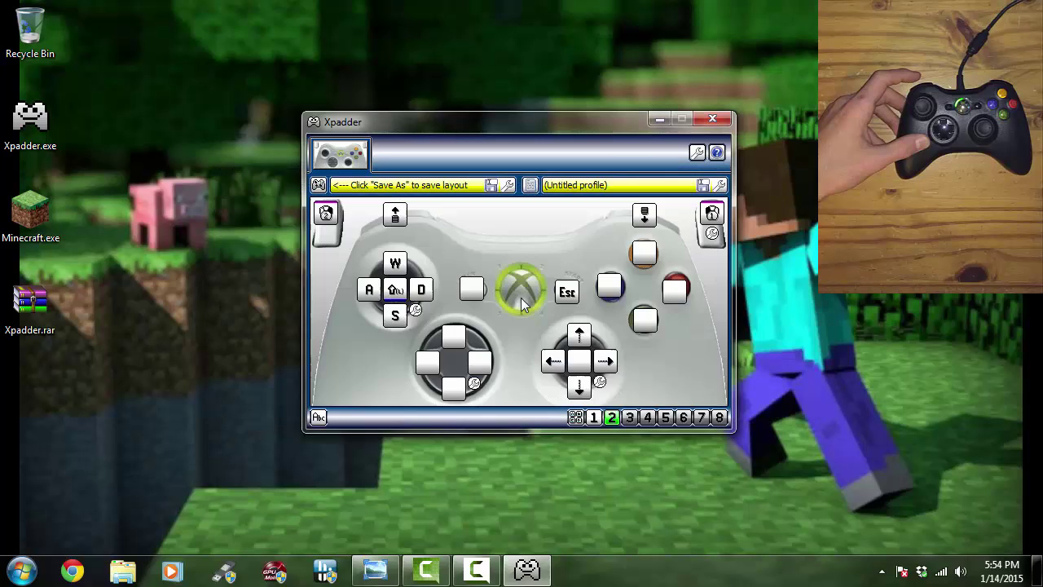
left_click(471, 290)
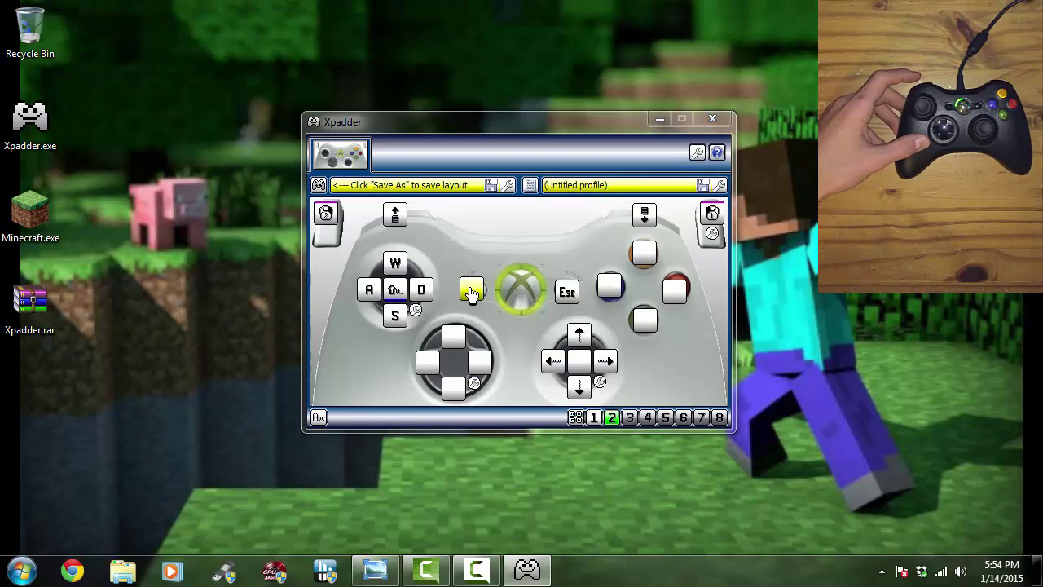
left_click(241, 289)
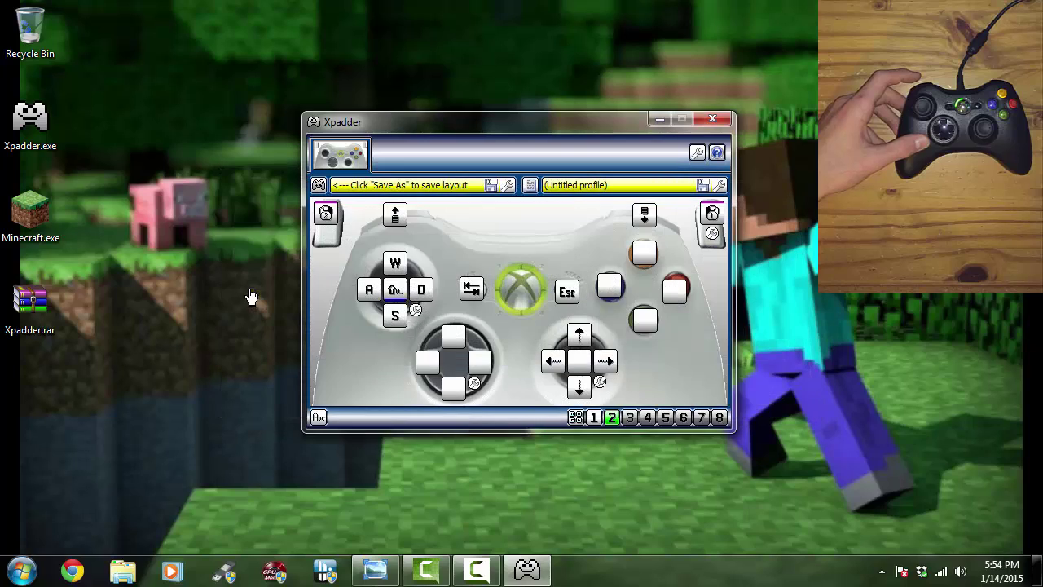
Step: Assign E to the blue button, Space to the green, Q to the red and the middle mouse button to the yellow
left_click(606, 289)
left_click(309, 290)
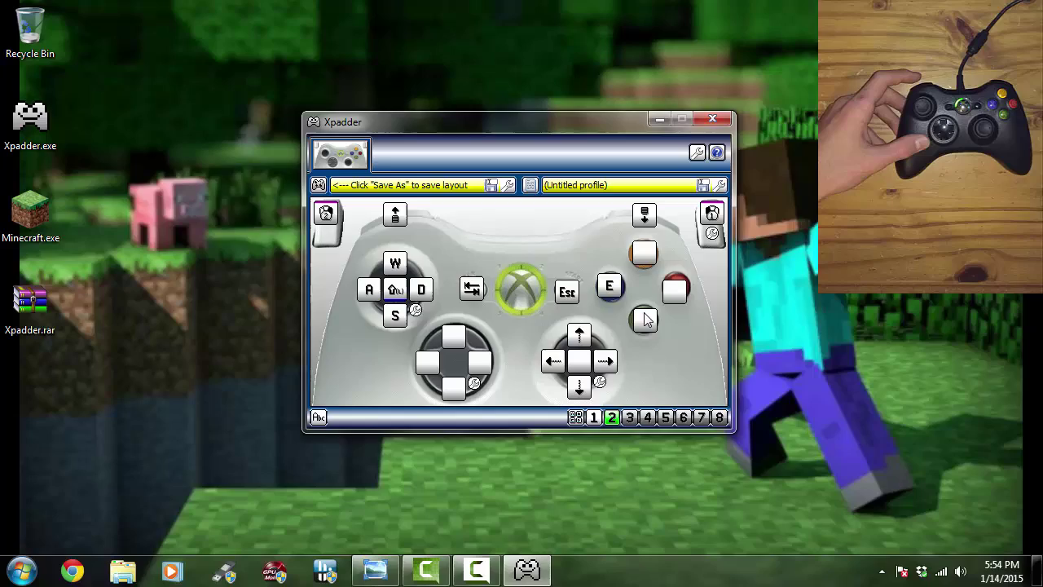
left_click(644, 320)
left_click(359, 349)
left_click(675, 289)
left_click(270, 290)
left_click(643, 254)
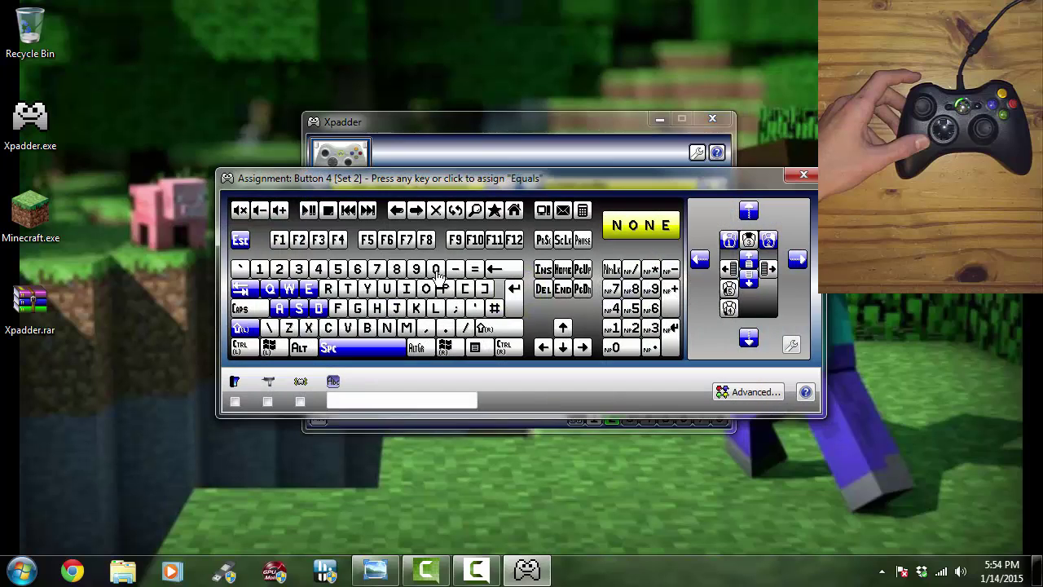
left_click(748, 242)
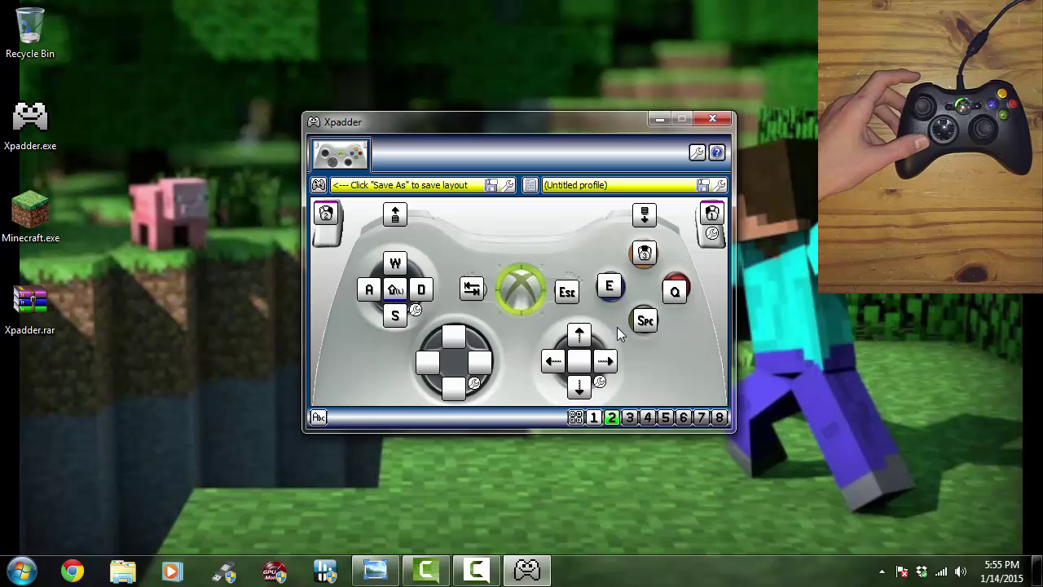
Step: Assign F5 to the right stick's center button and F11 to the D-pad's down direction
left_click(579, 361)
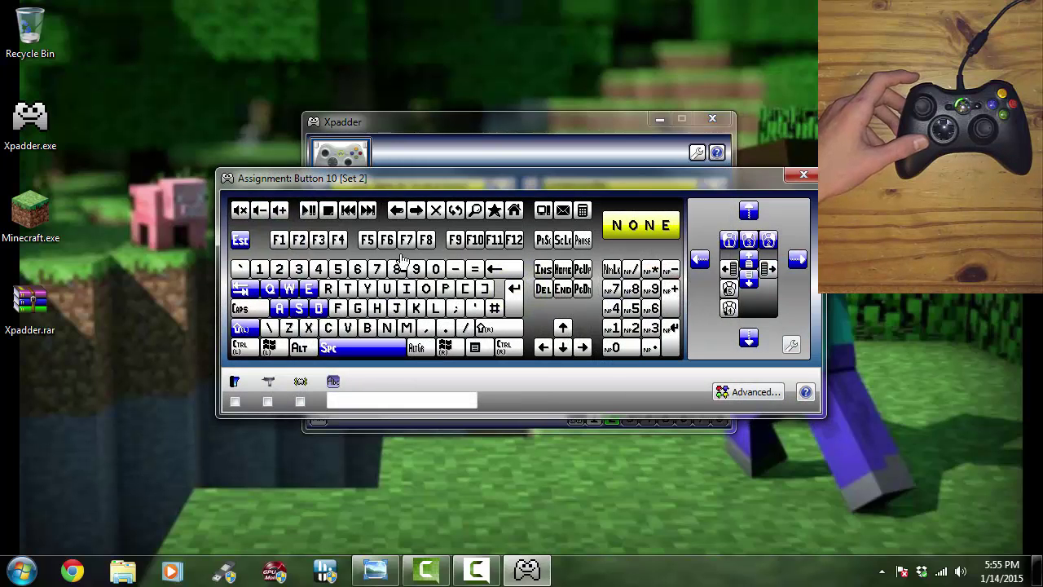
key("F5")
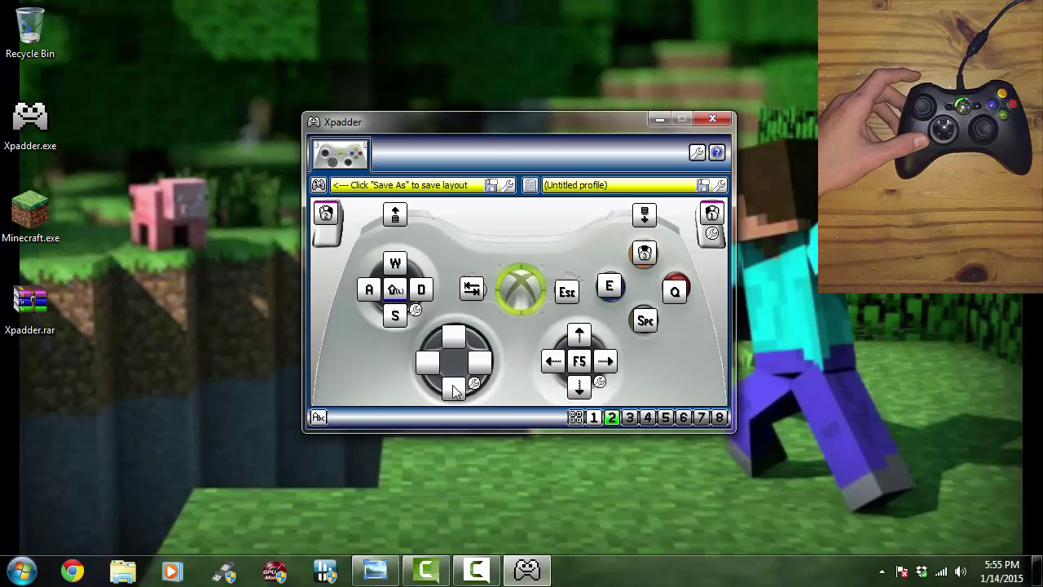
left_click(454, 388)
left_click(504, 239)
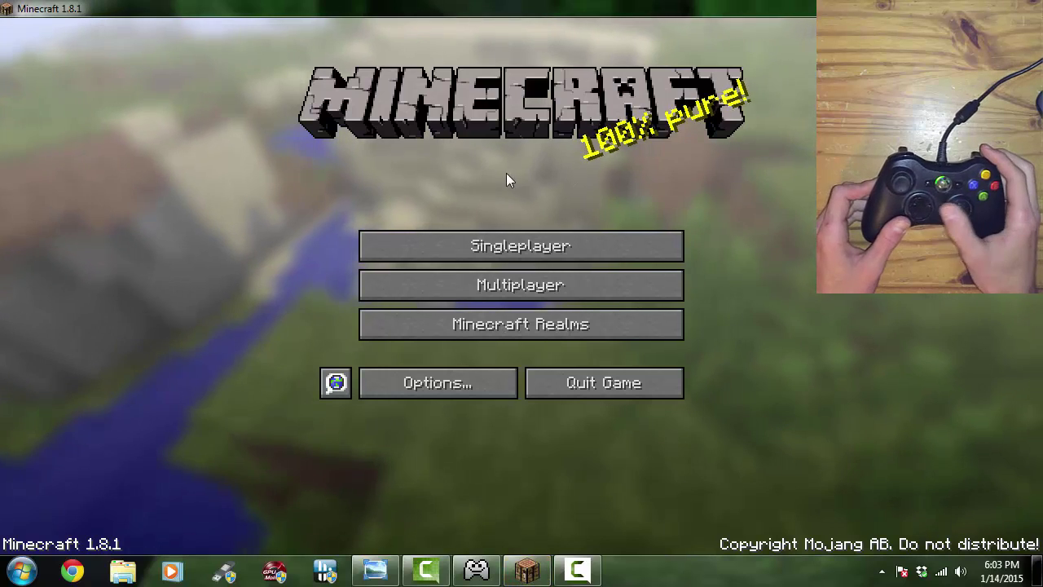
Step: Load the Creative Mode singleplayer world in Minecraft and test dropping a held grass block
left_click(478, 236)
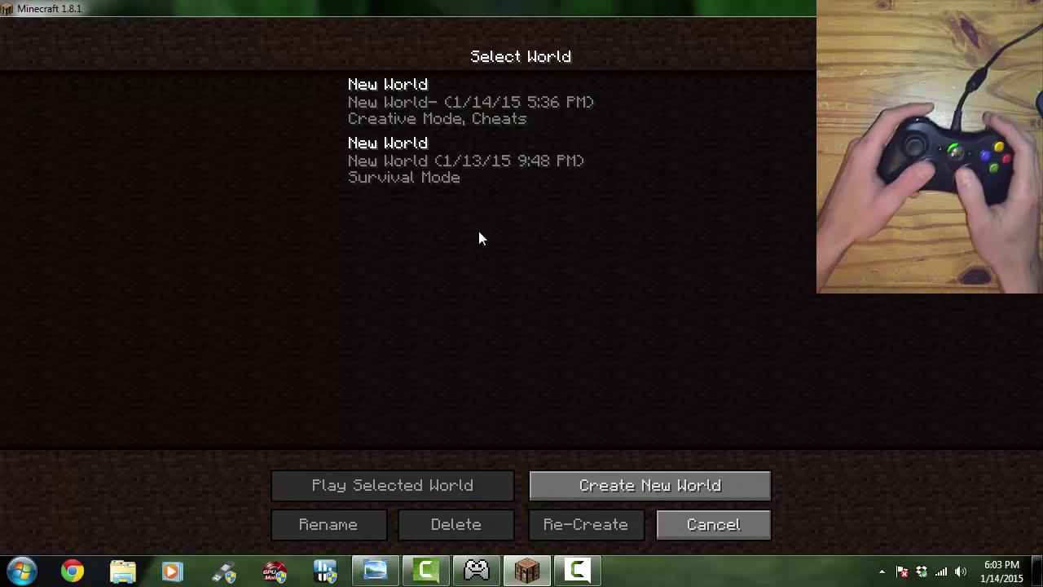
double_click(477, 85)
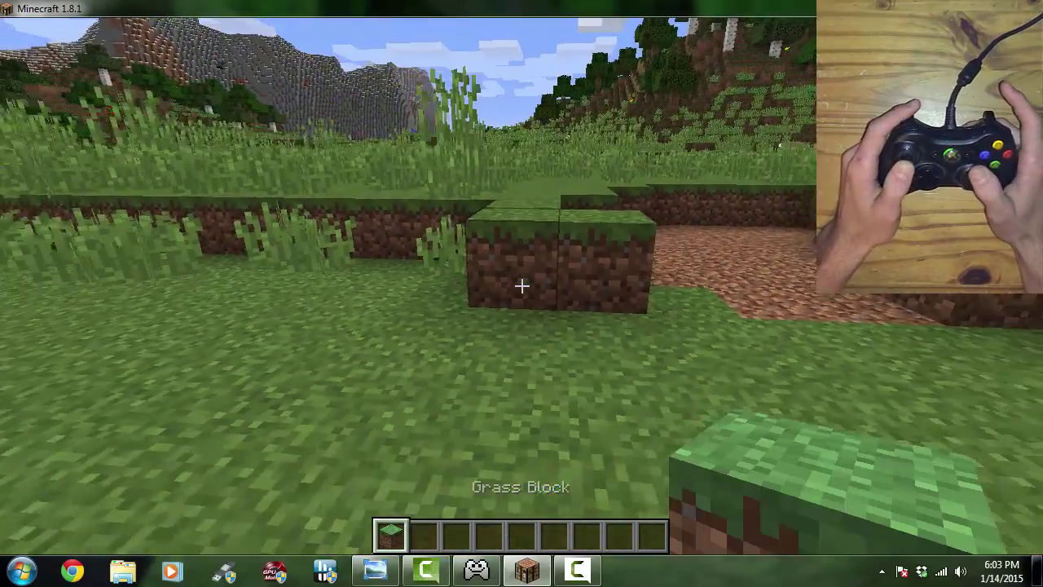
key("q")
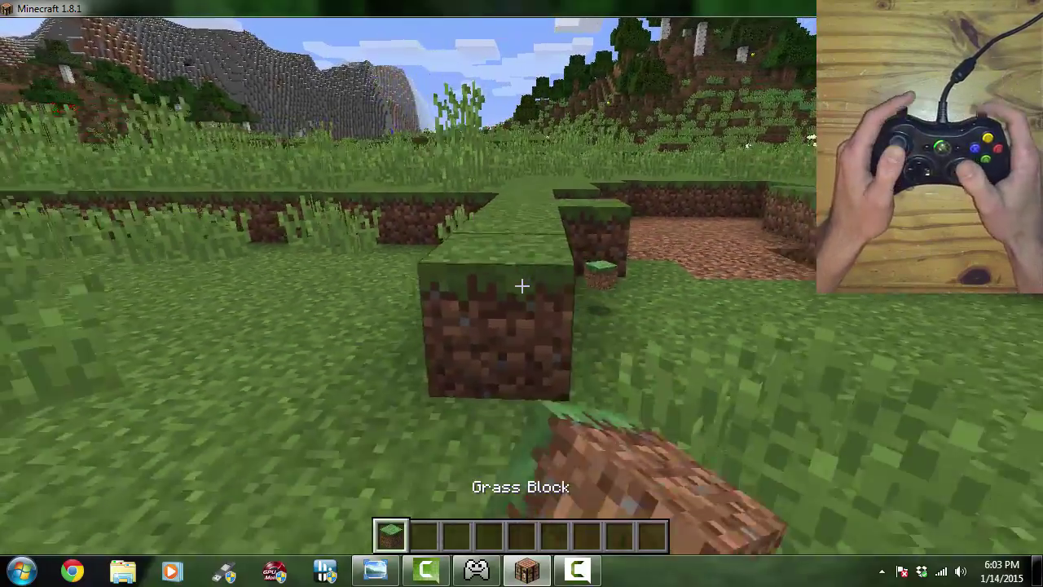
left_click(521, 285)
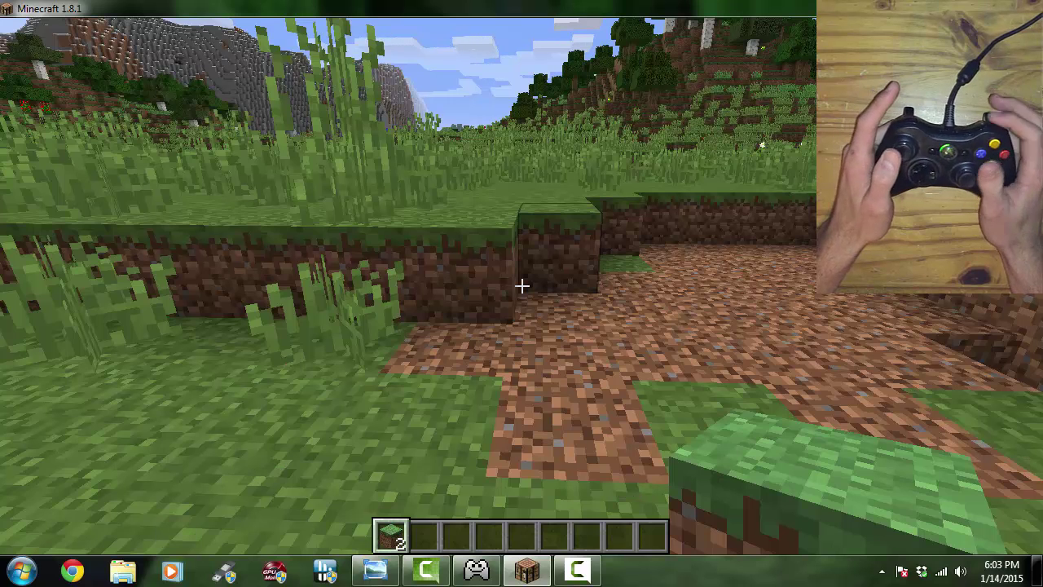
Step: Cycle to the second hotbar slot and pick the targeted Double Tallgrass into it
scroll(521, 285, "down", 2)
scroll(521, 285, "up", 2)
scroll(521, 285, "down", 4)
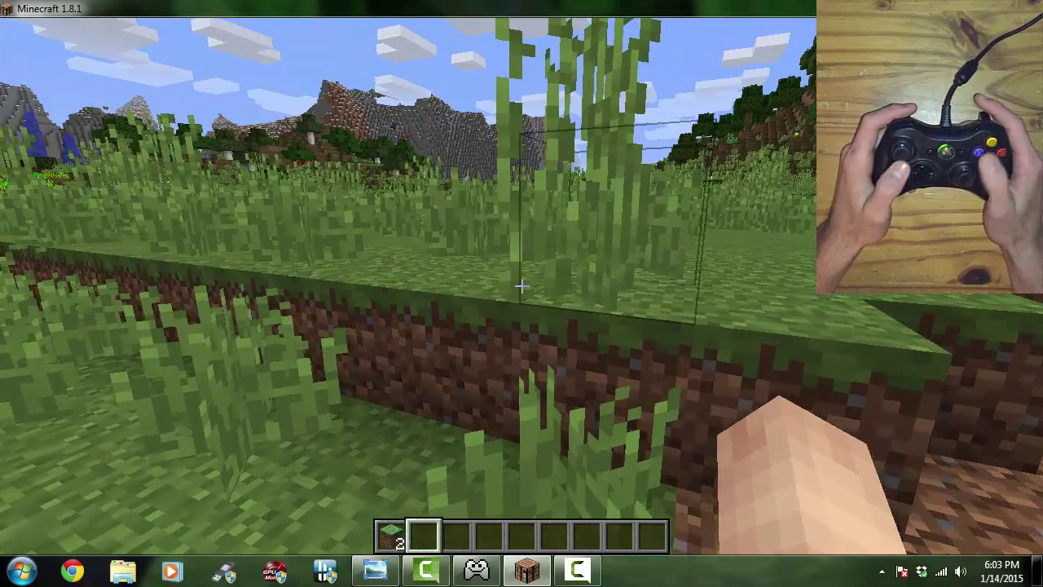
middle_click(521, 285)
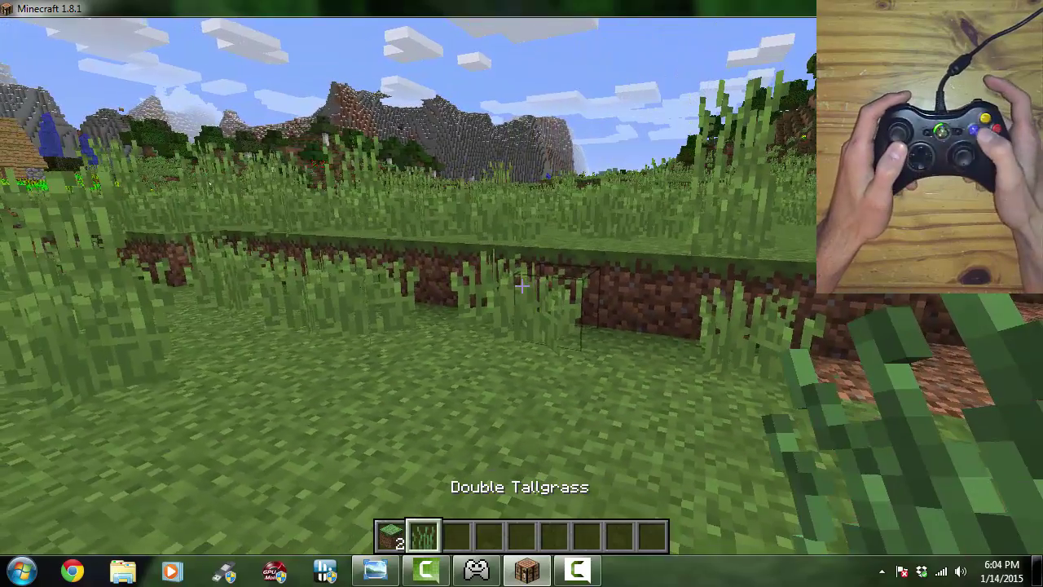
Step: Open the inventory and place a Jukebox from Decoration Blocks in the third hotbar slot
key("e")
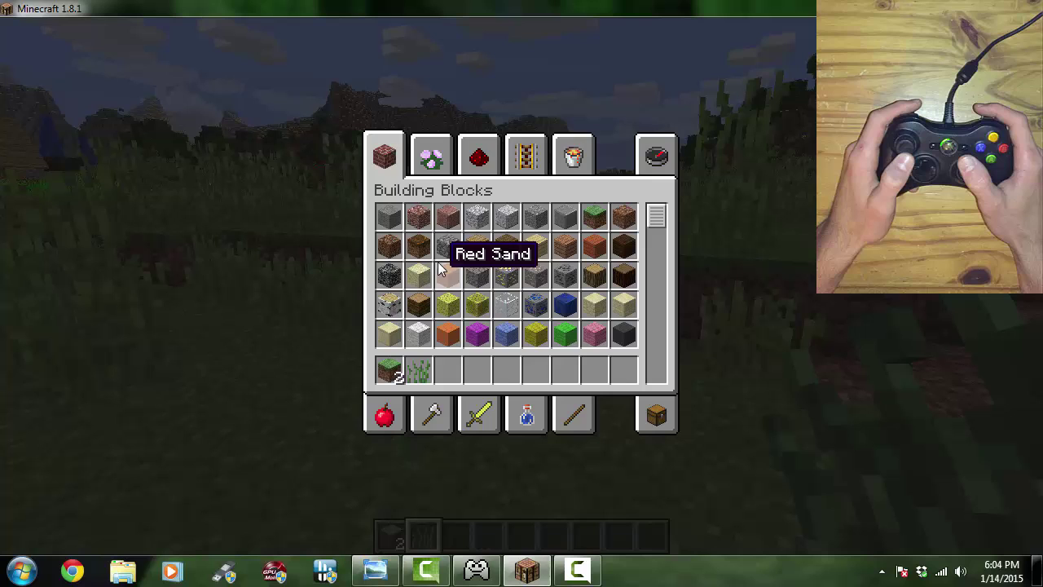
left_click(440, 161)
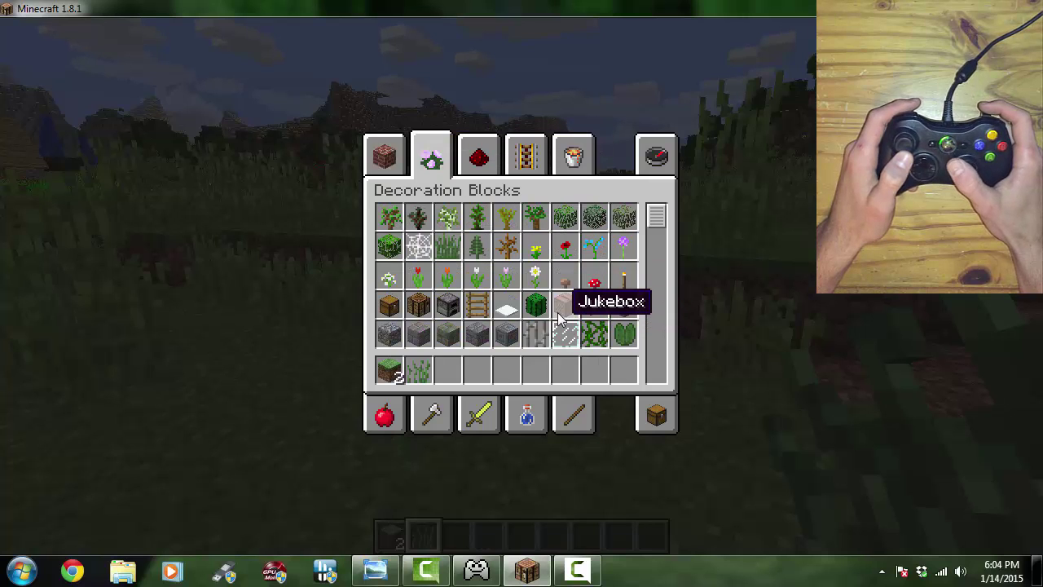
left_click(559, 320)
left_click(447, 370)
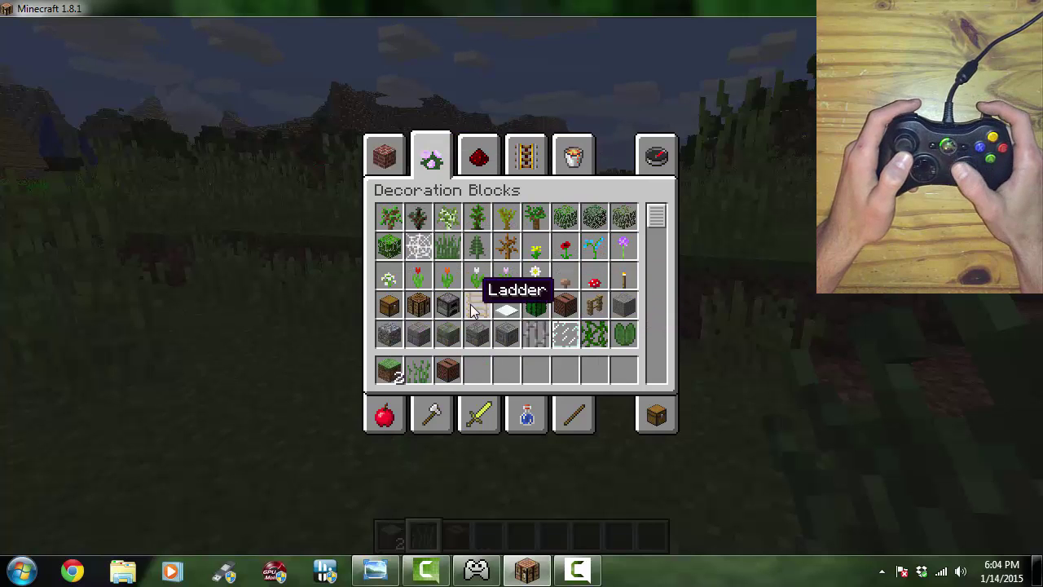
Step: Add a stack of 64 Diorite from Building Blocks to the fourth hotbar slot and close the inventory
left_click(381, 153)
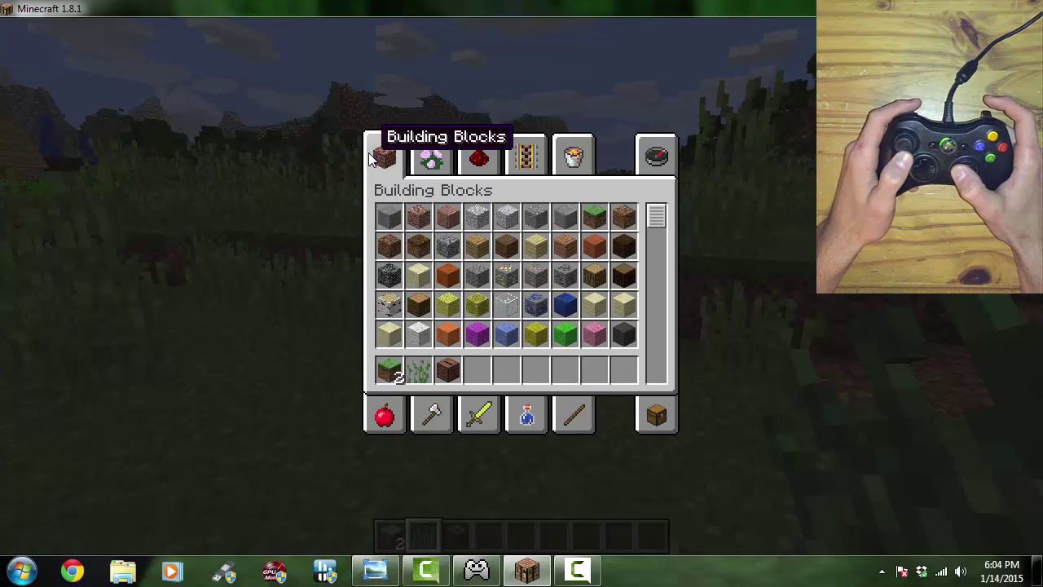
left_click(390, 214)
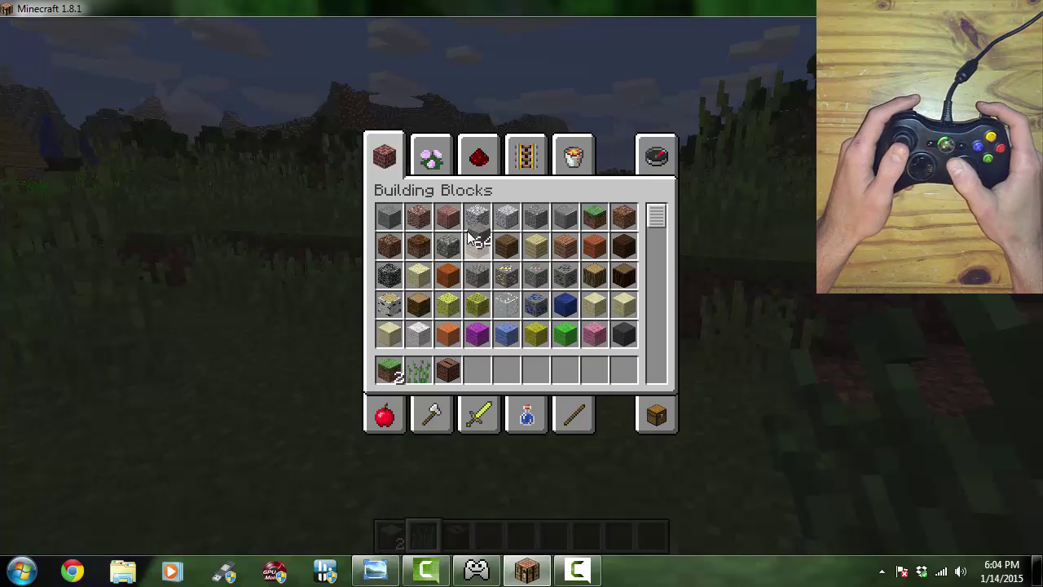
left_click(402, 215)
left_click(418, 213)
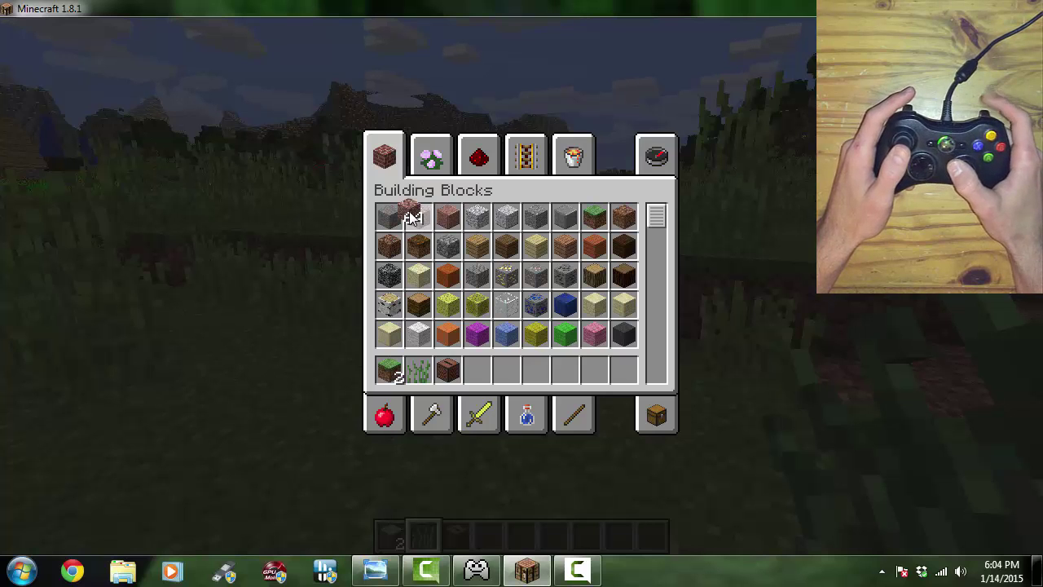
left_click(505, 216)
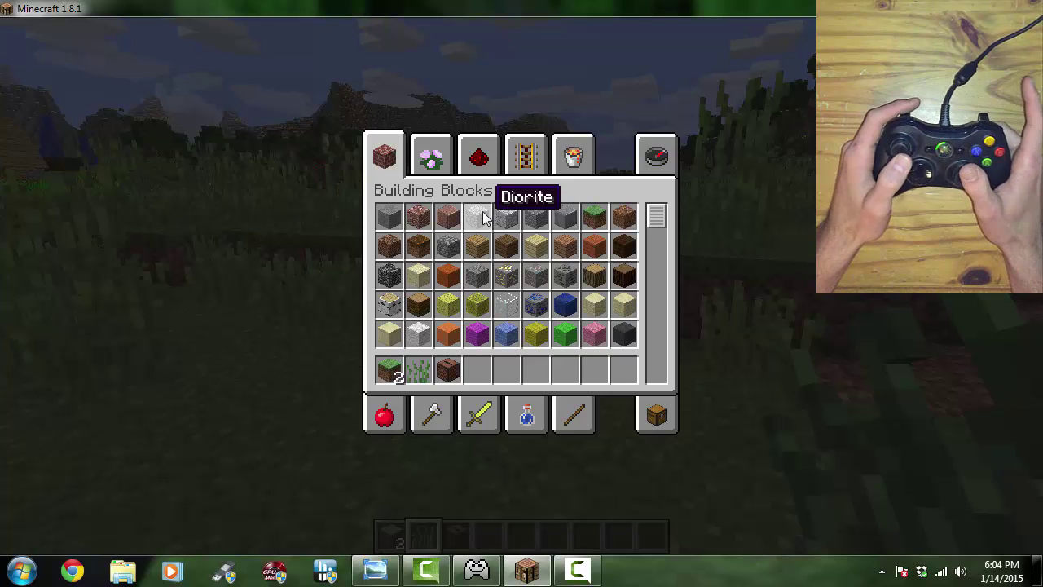
left_click(483, 211)
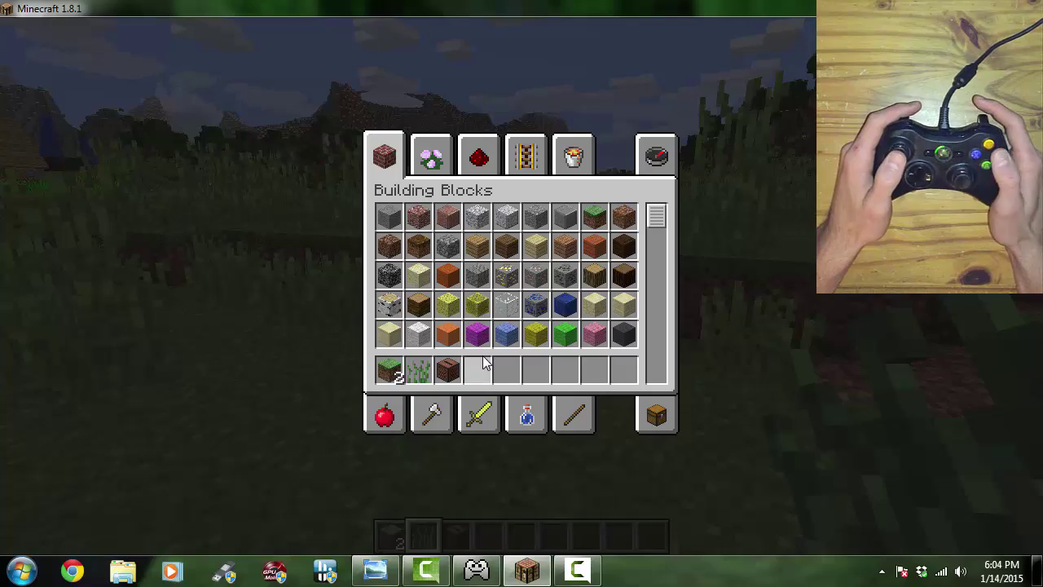
key("e")
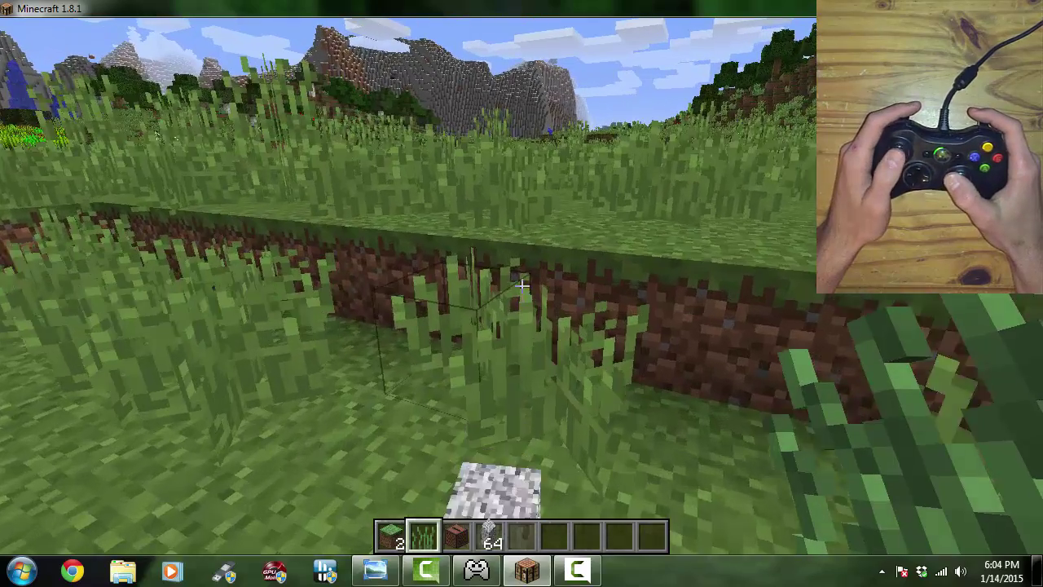
Step: Cycle the camera through the rear and front third-person views of the character
key("F5")
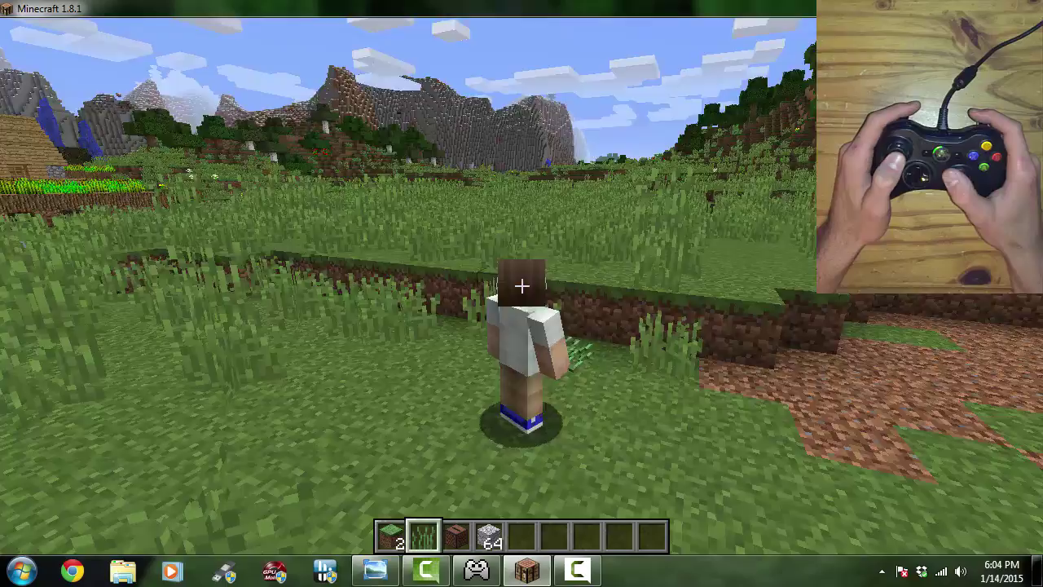
key("F5")
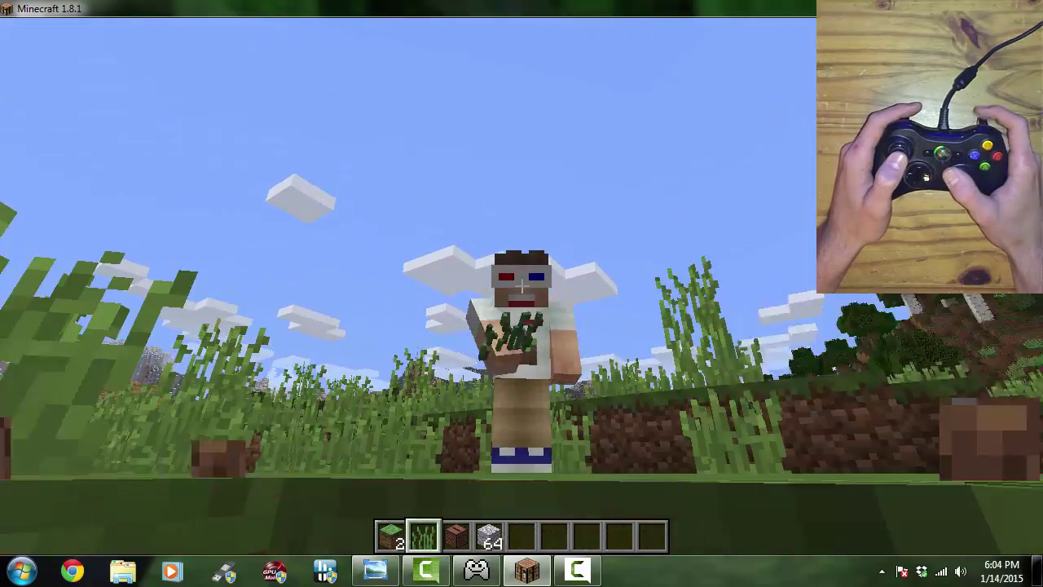
scroll(521, 294, "up", 1)
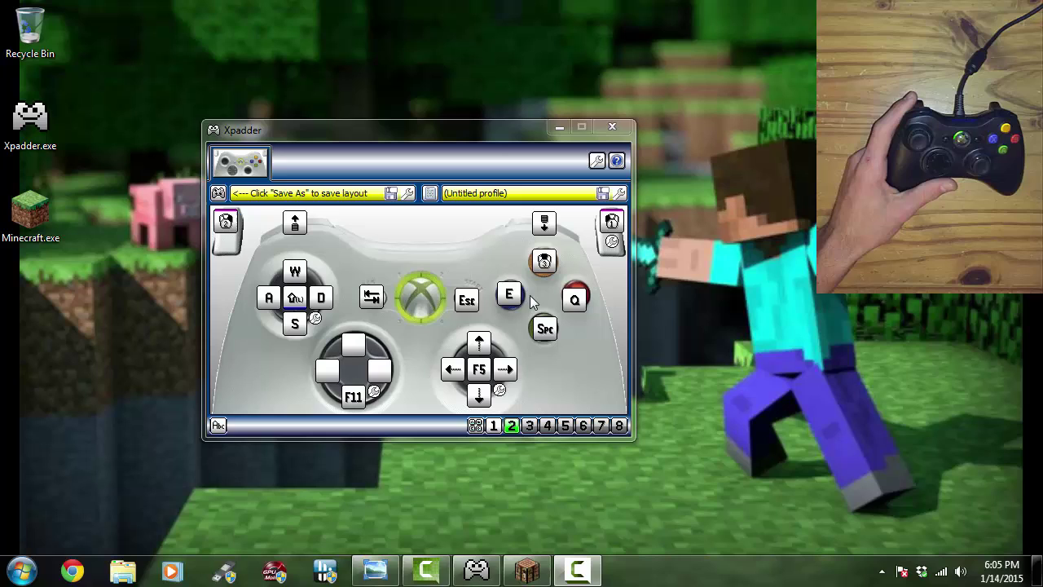
Step: Add a 95% distance zone holding Left Control+W to the left stick's up direction in its advanced assignment
left_click(294, 272)
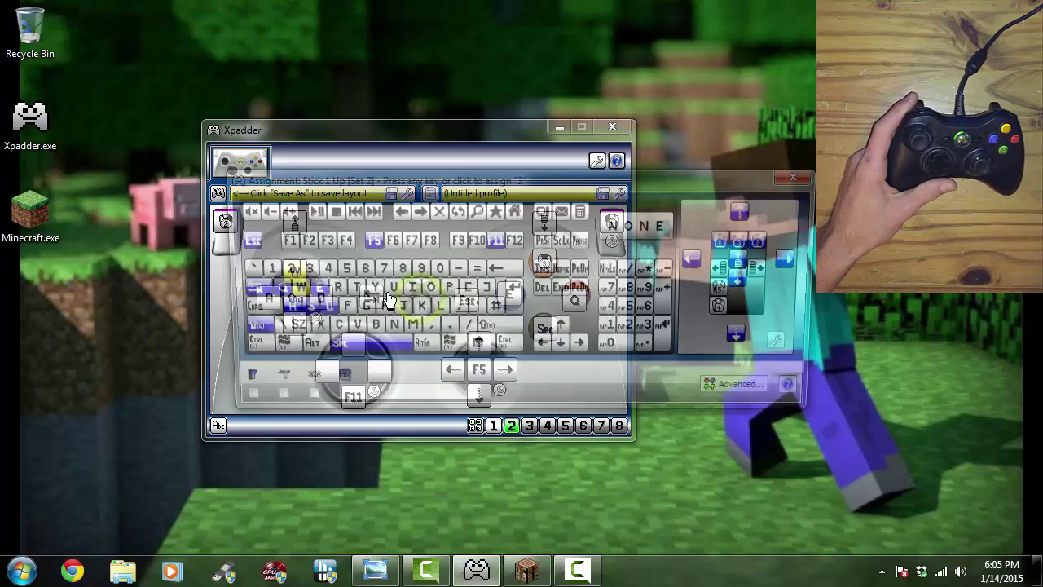
left_click(725, 395)
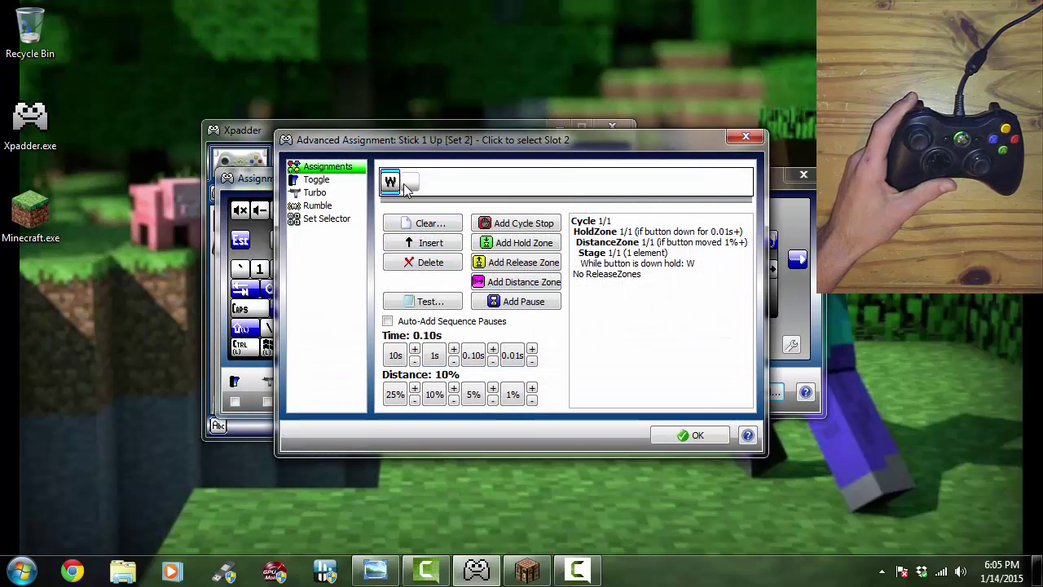
left_click(408, 182)
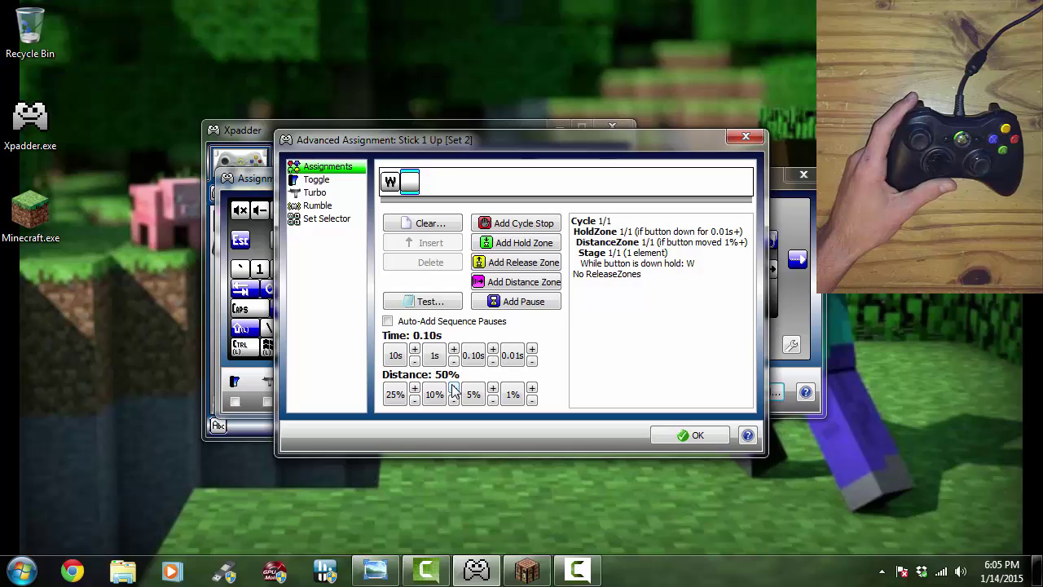
left_click(524, 281)
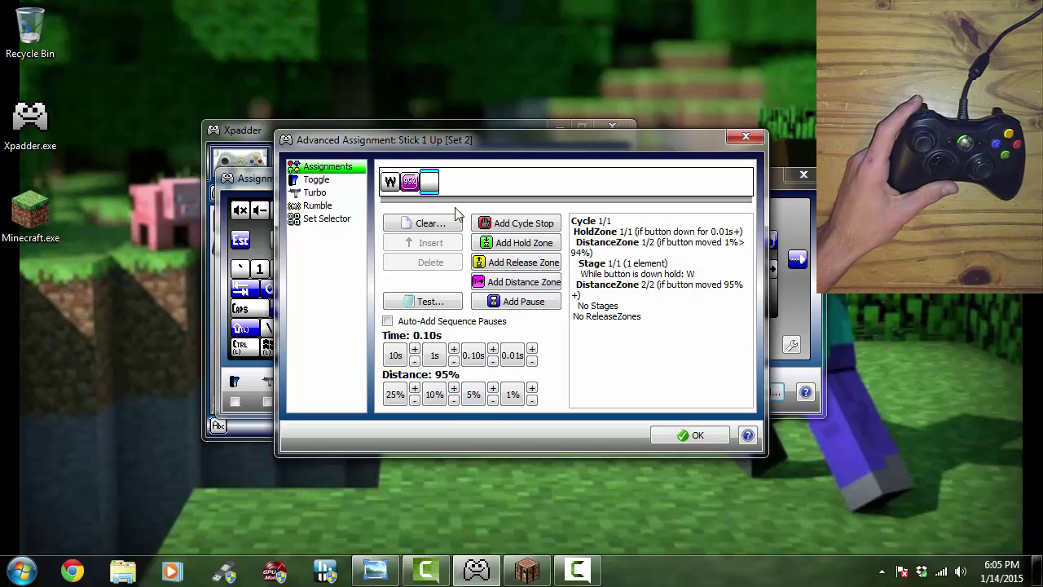
key("ctrl+w")
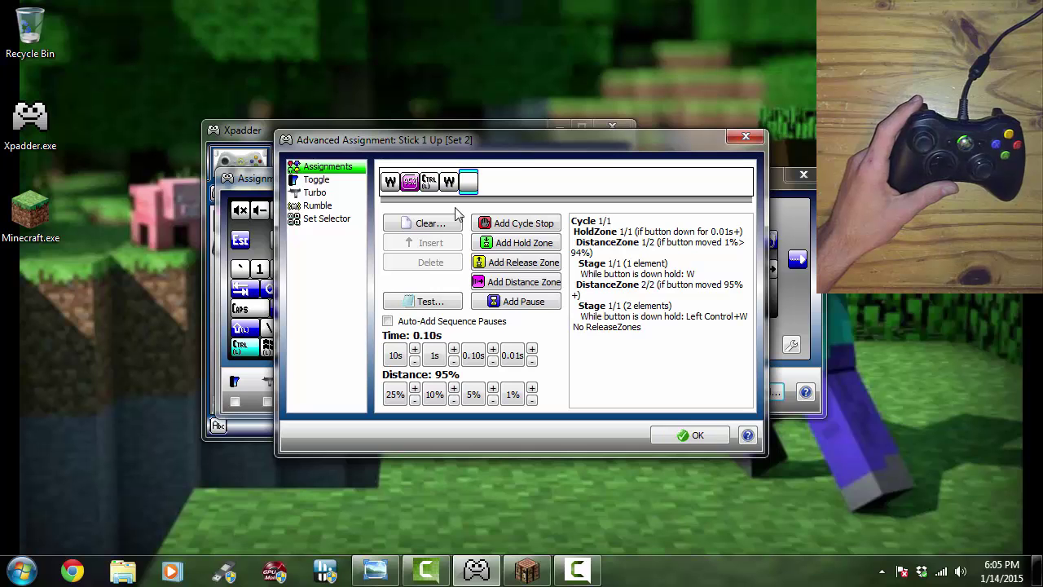
left_click(670, 437)
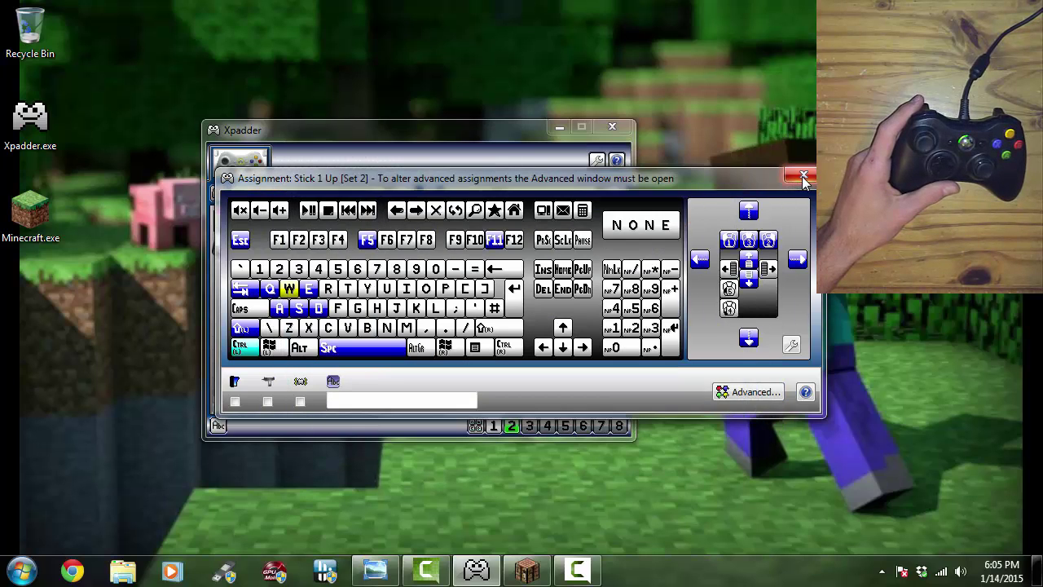
left_click(803, 174)
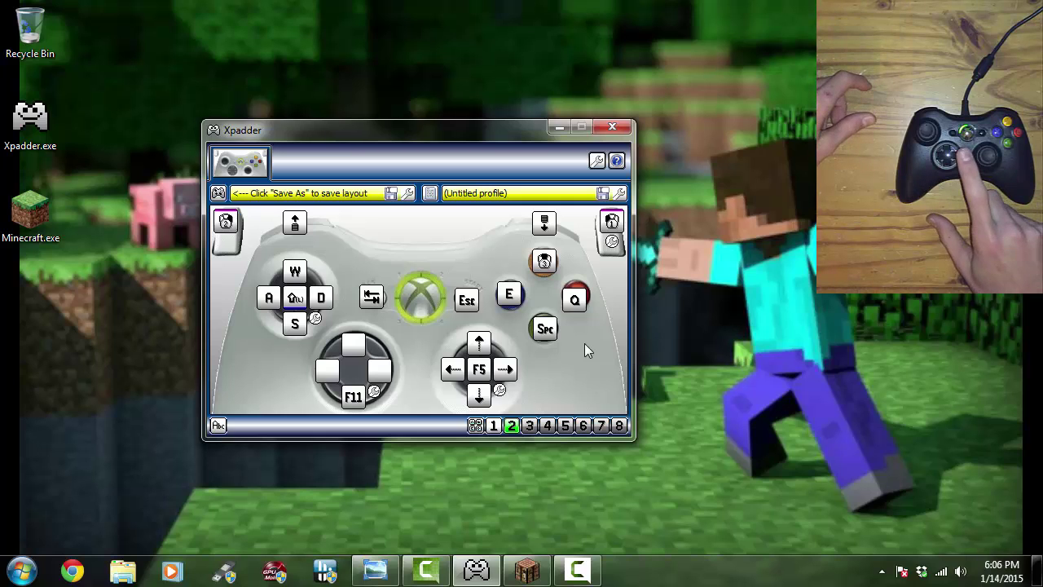
Step: Make the D-pad's right direction a two-way set selector for Set 1
left_click(386, 375)
key("Escape")
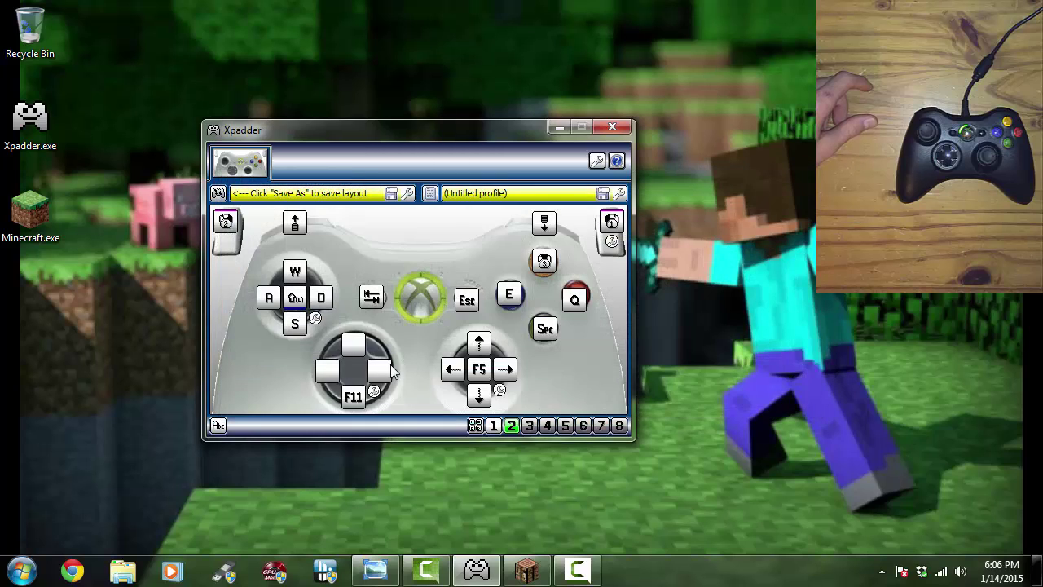
right_click(391, 371)
mouse_move(455, 482)
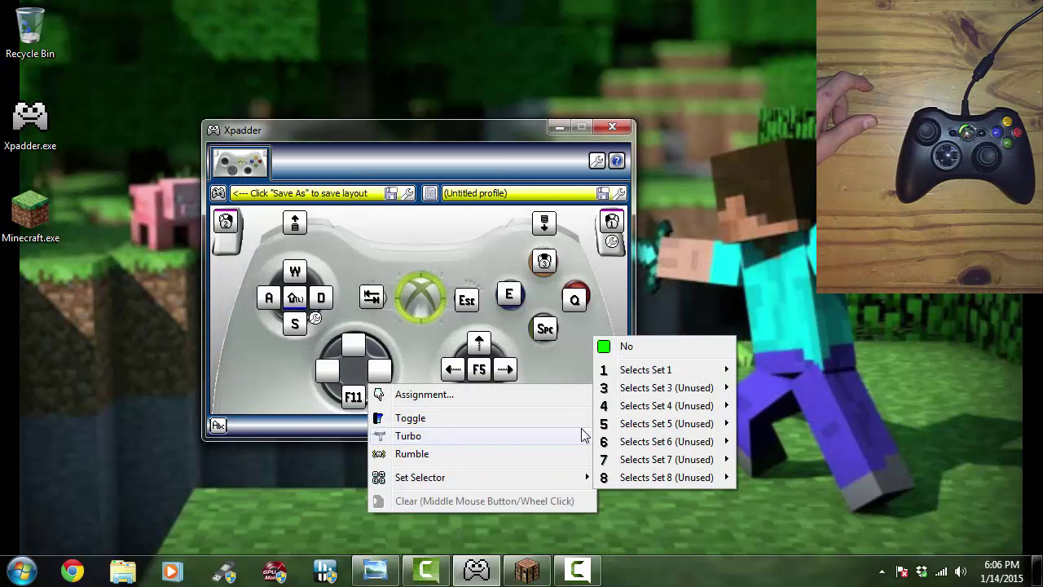
mouse_move(661, 373)
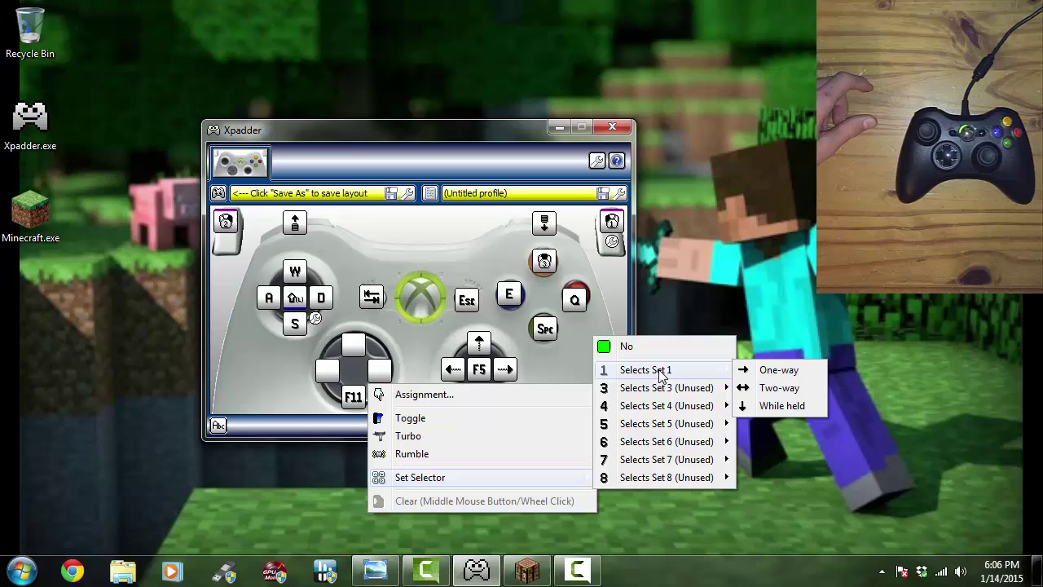
left_click(768, 389)
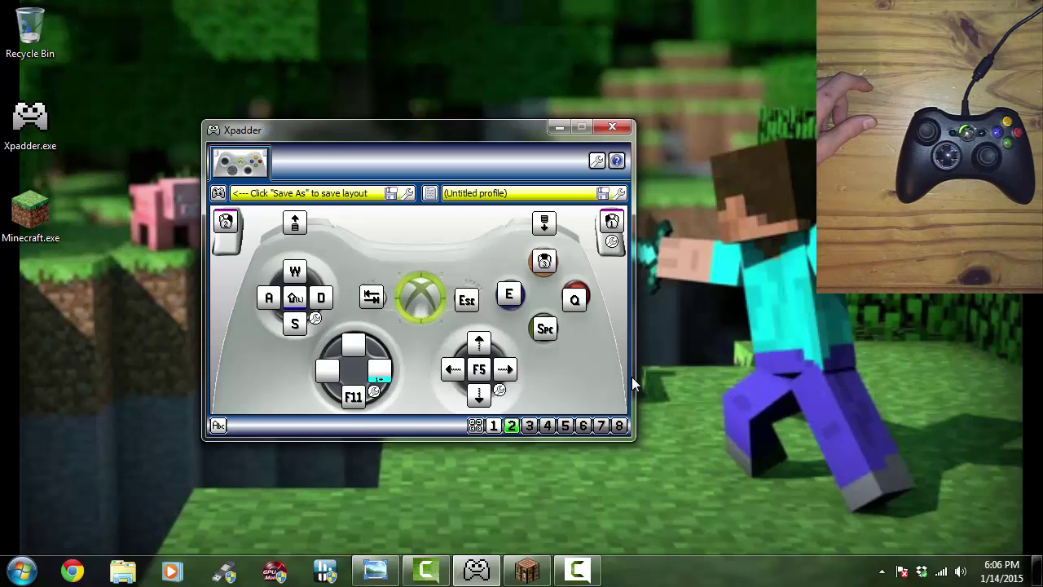